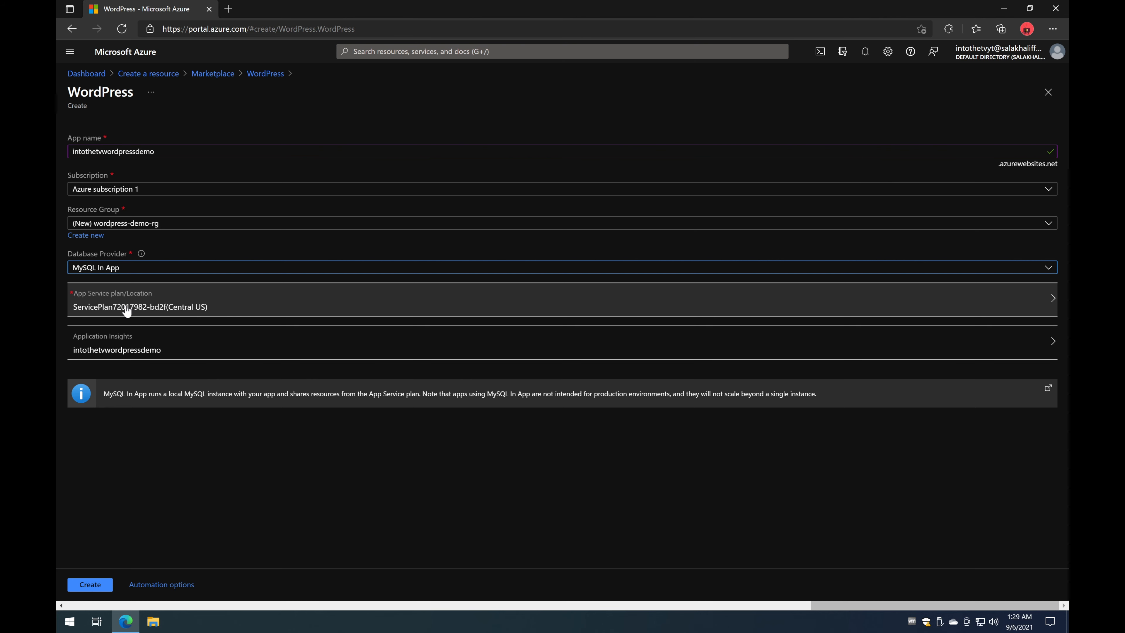
Step: Open the App Service plan and location options for the intothetvwordpressdemo WordPress app
left_click(181, 299)
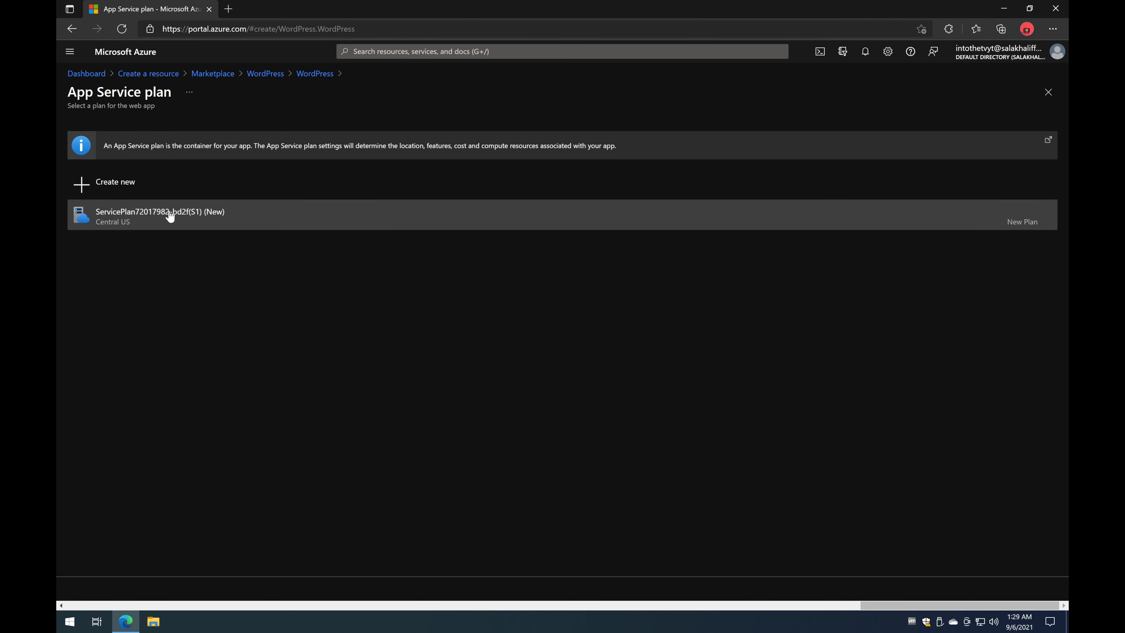
Step: Create a new App Service plan named wordpress-app-service-plan in East US and open its pricing tiers
left_click(118, 183)
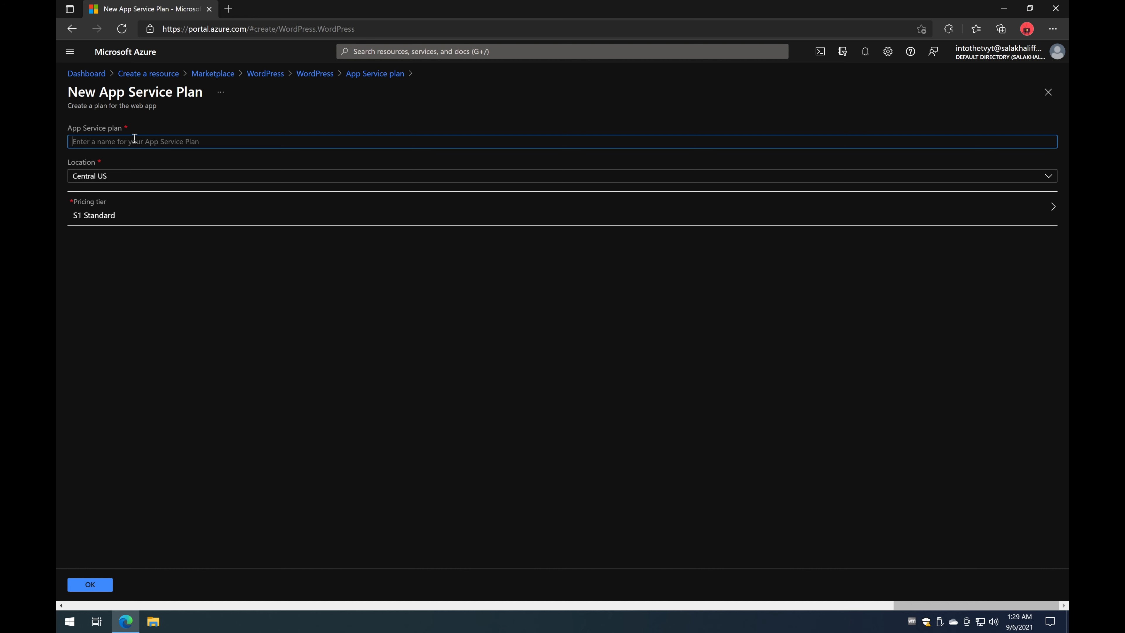
type("word")
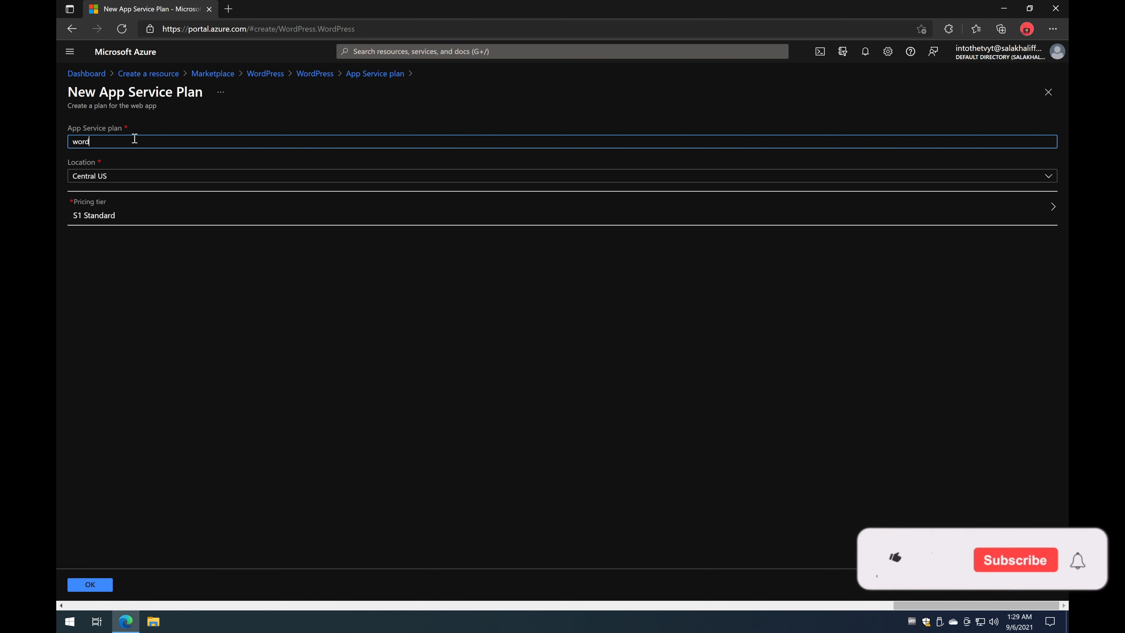
type("press-app-s")
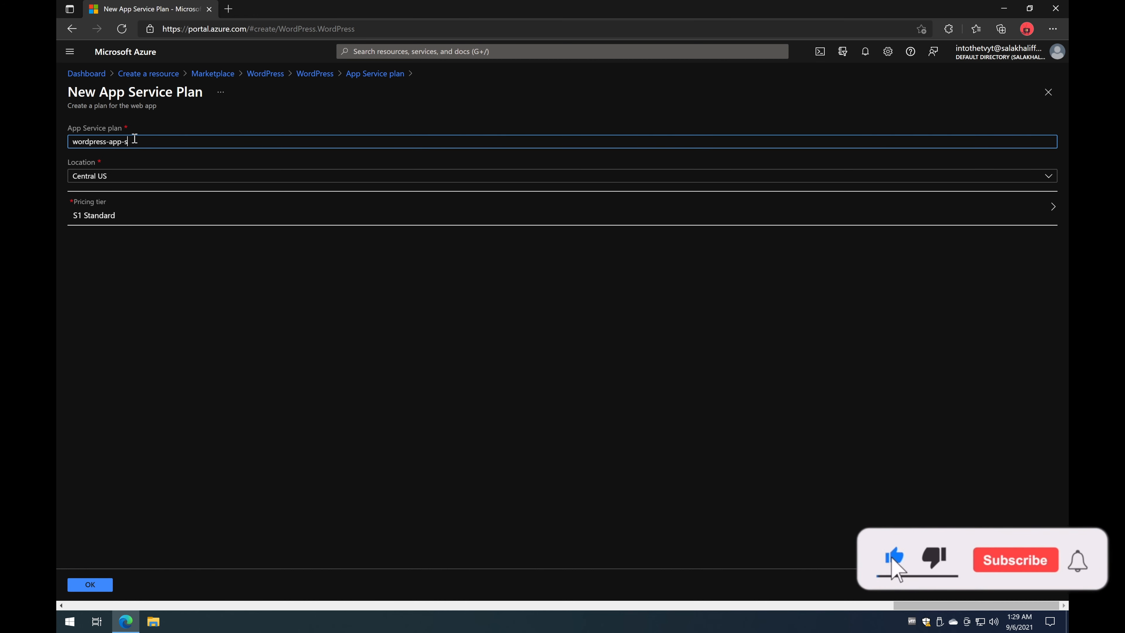
type("ervice-plan")
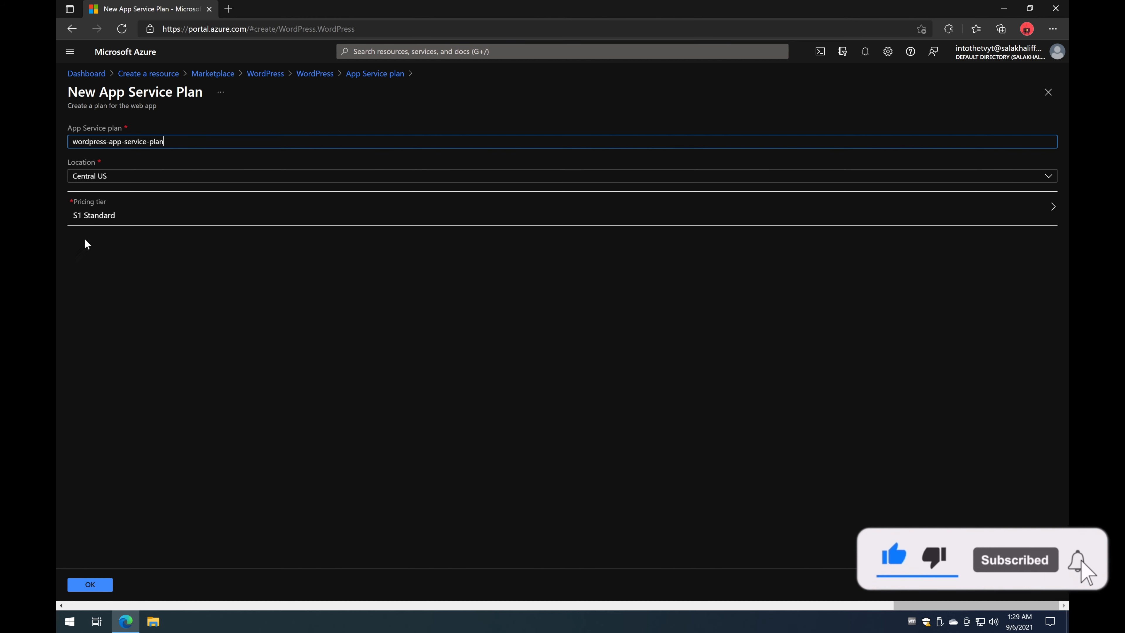
left_click(128, 179)
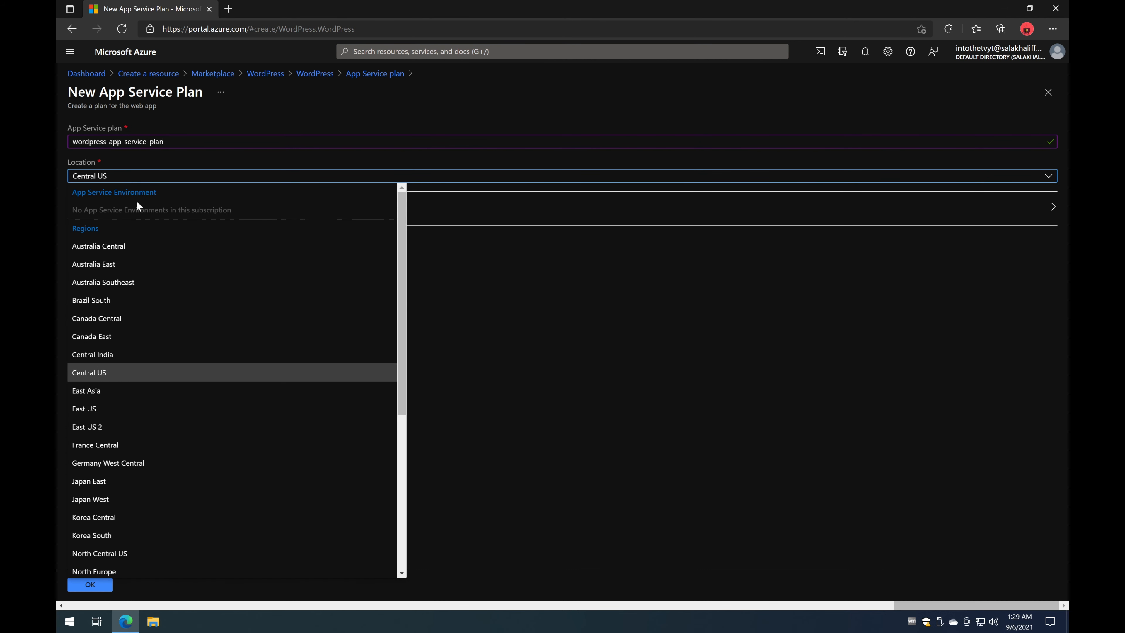
left_click(109, 409)
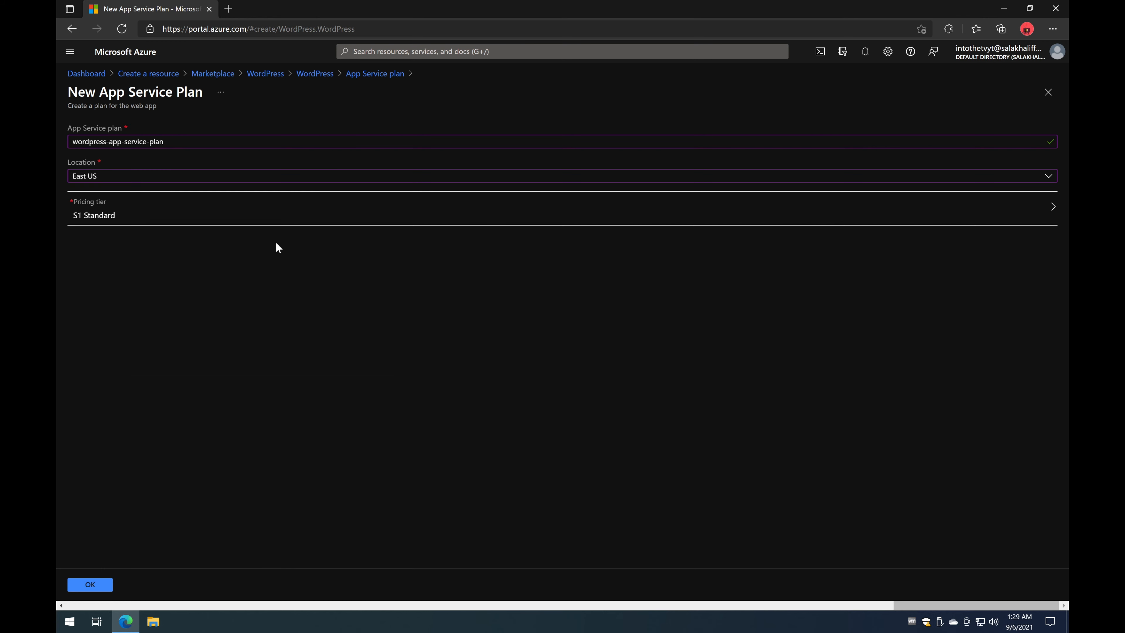
left_click(111, 216)
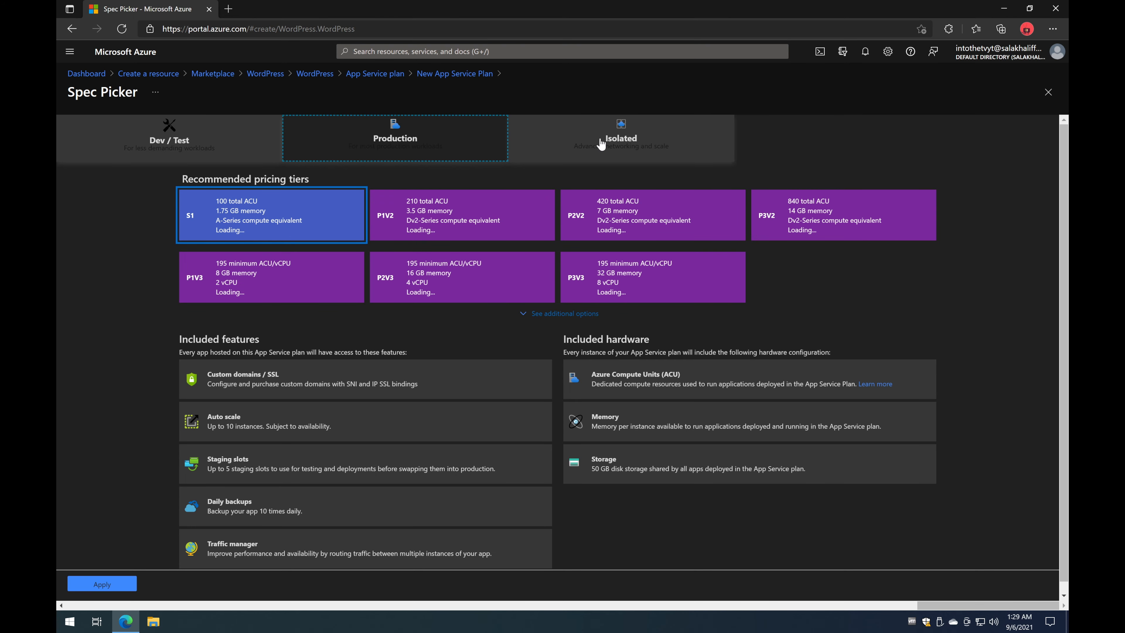
left_click(213, 132)
left_click(389, 123)
left_click(615, 157)
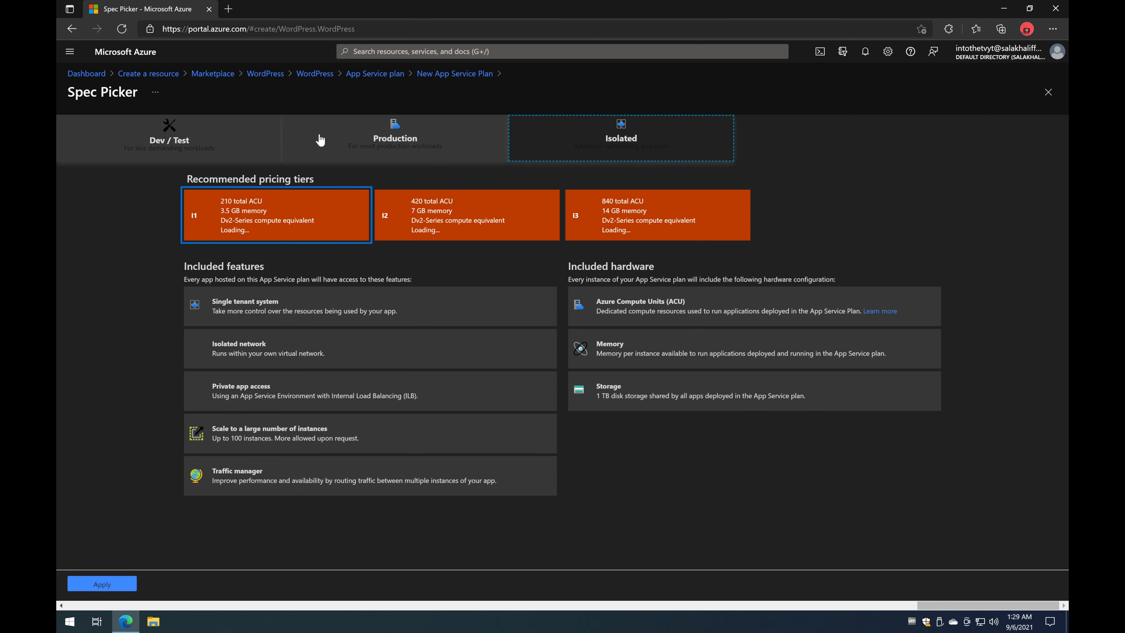
left_click(227, 144)
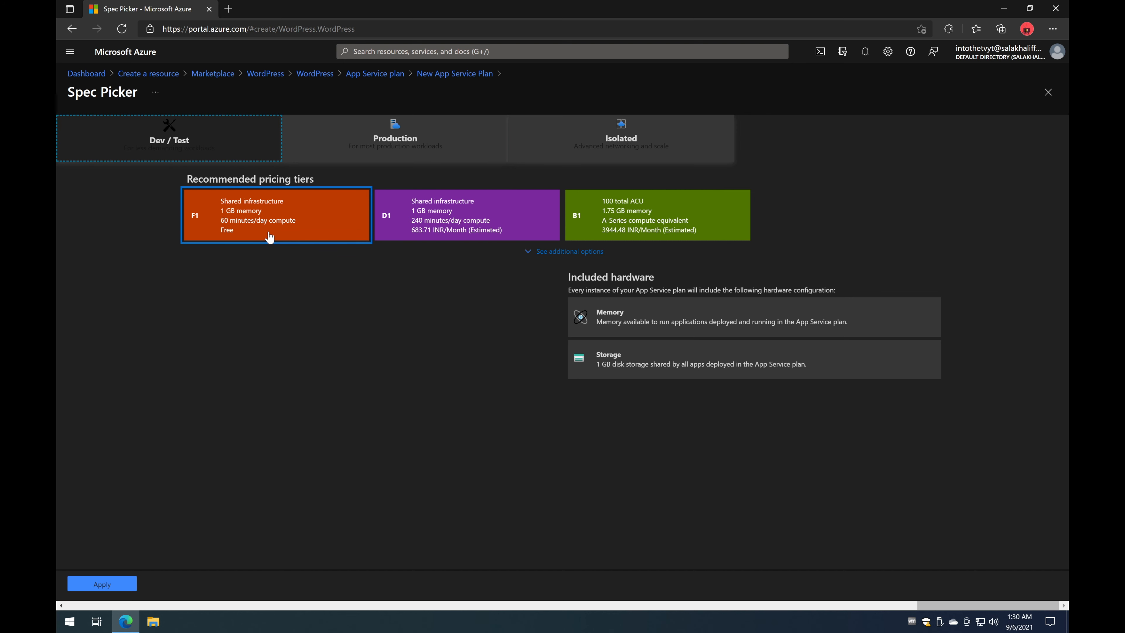
left_click(424, 227)
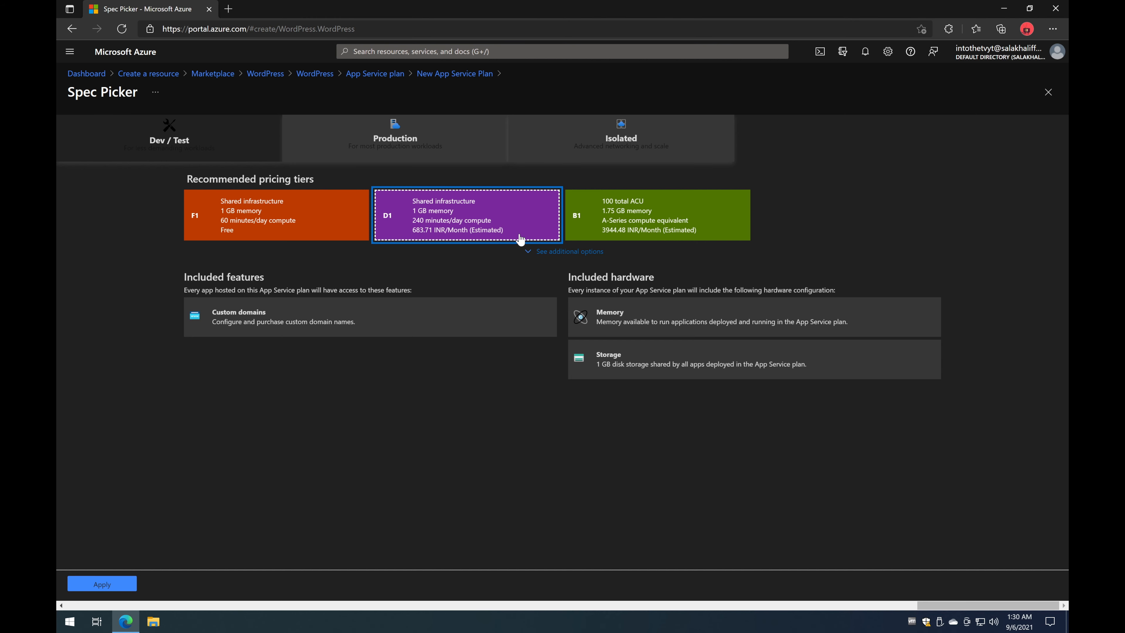
left_click(626, 217)
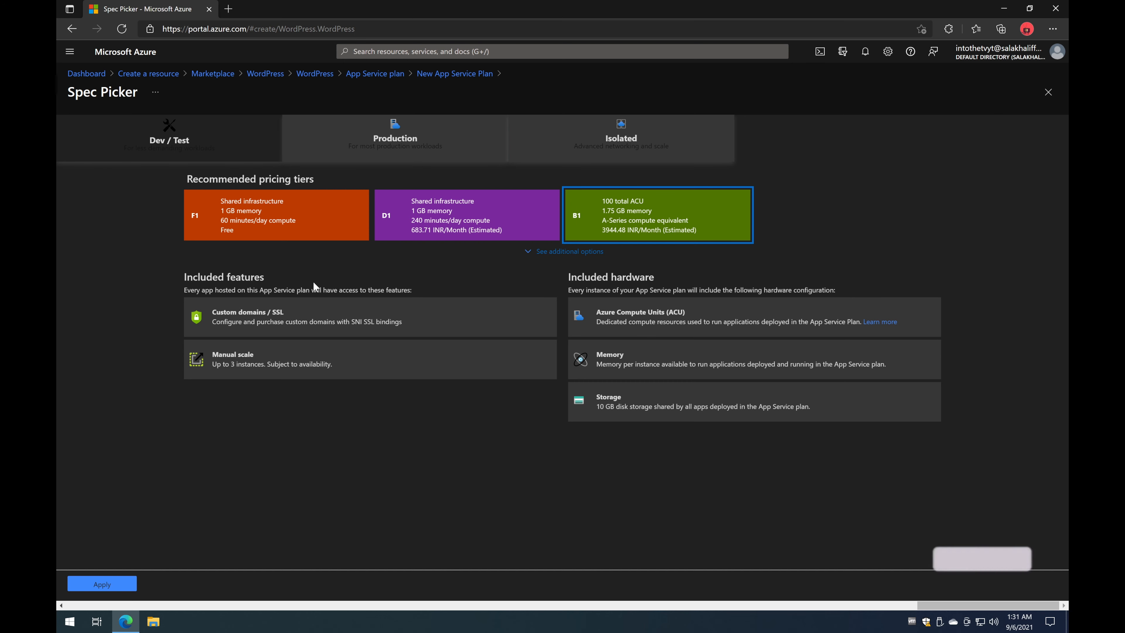
triple_click(227, 310)
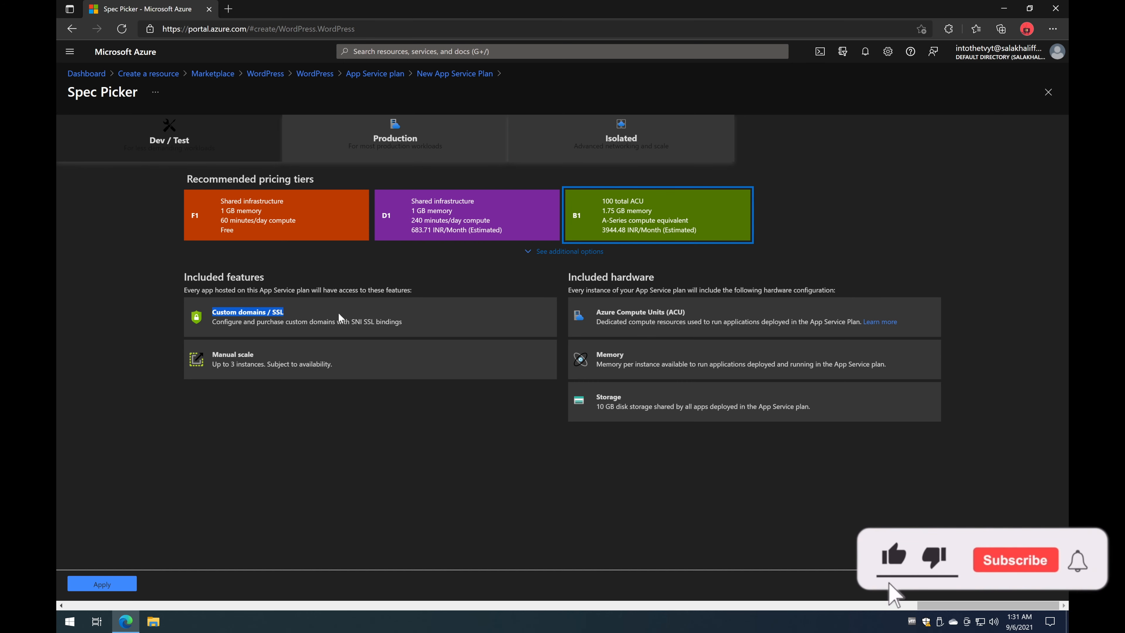
left_click(355, 321)
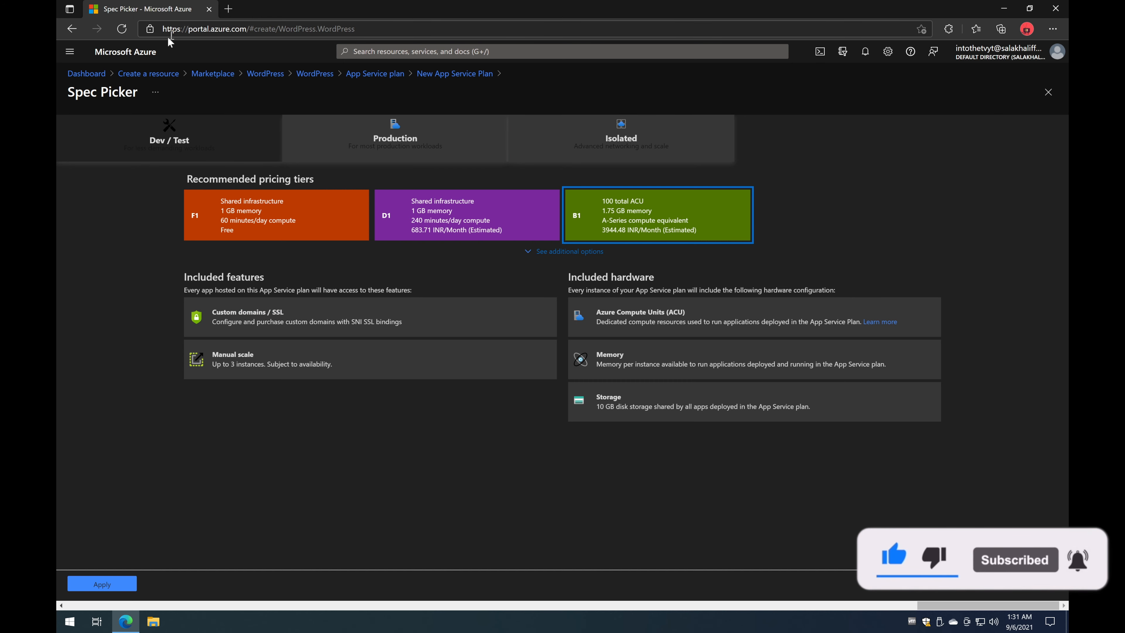
left_click_drag(210, 357, 270, 350)
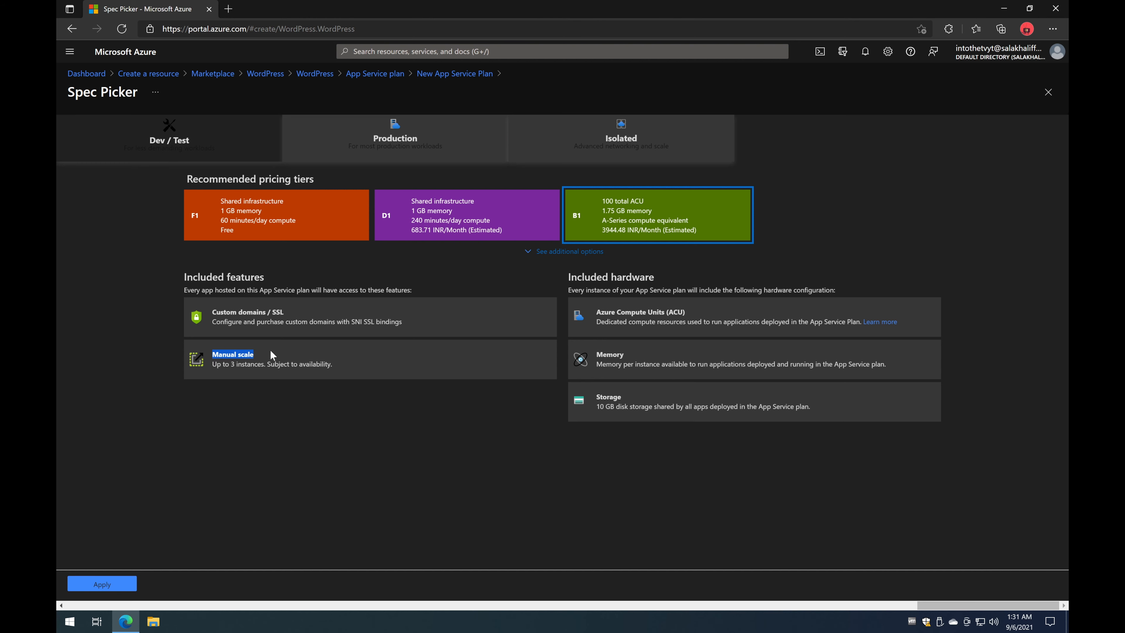
left_click(294, 369)
left_click_drag(213, 372, 312, 376)
left_click(312, 375)
left_click(276, 239)
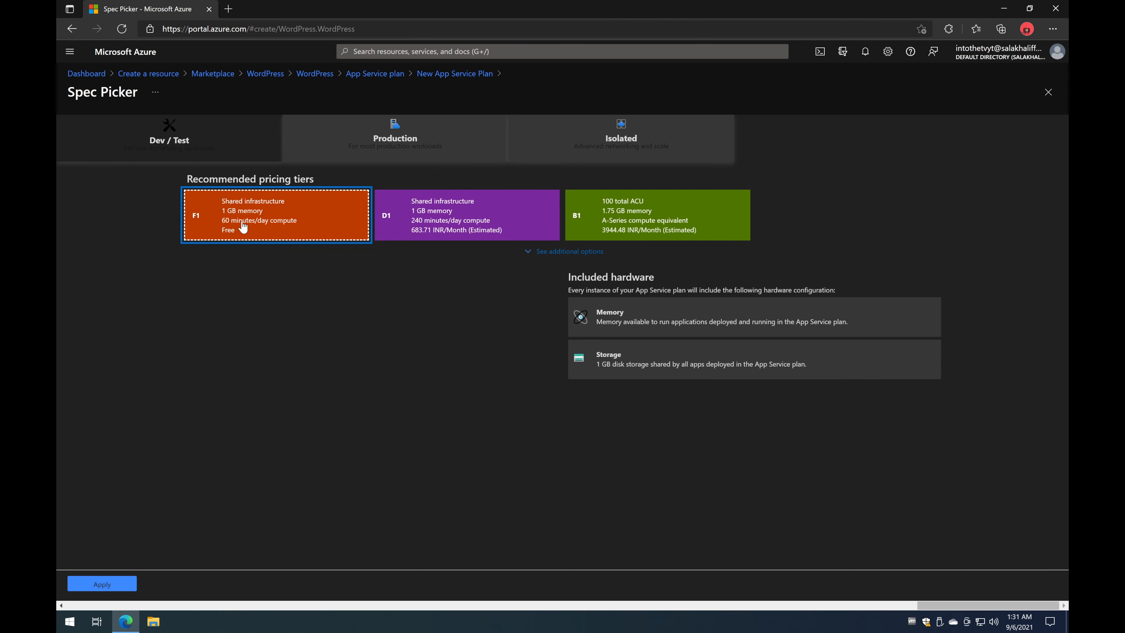
left_click(392, 220)
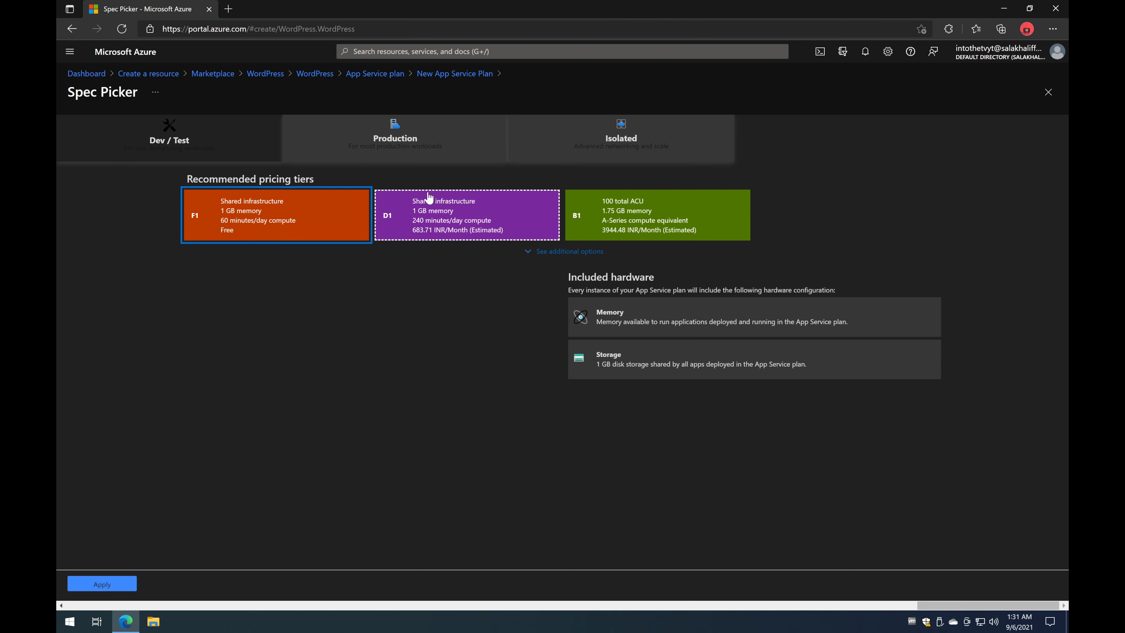
left_click_drag(208, 322, 356, 349)
left_click(648, 231)
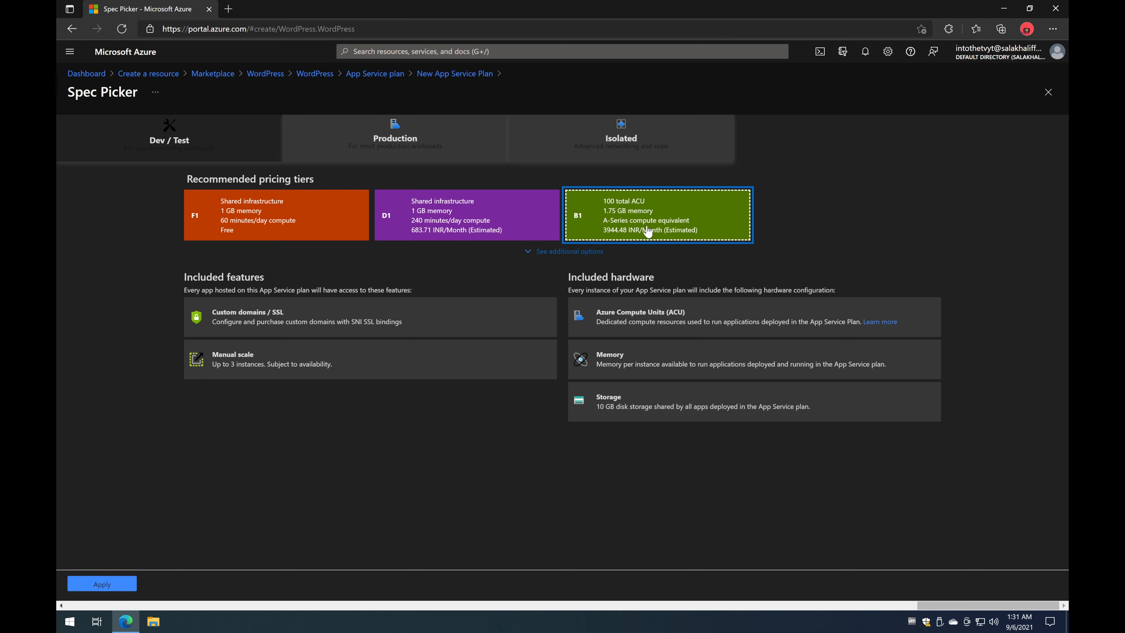
left_click(408, 139)
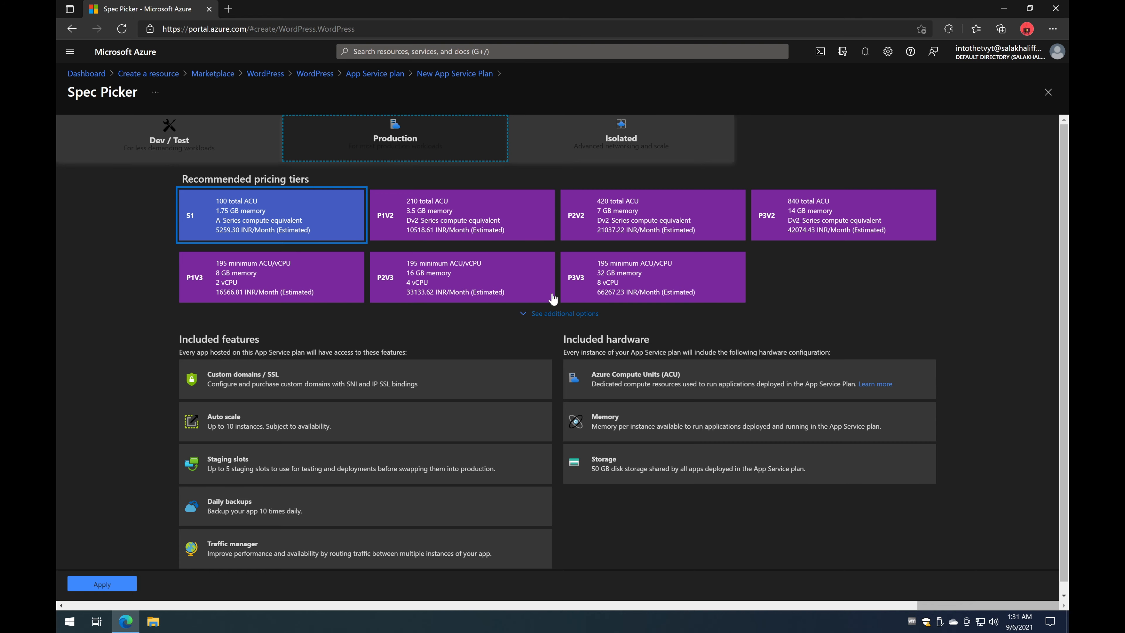
Step: Compare the P1V2, P1V3 and Isolated tiers, then apply the free F1 Dev / Test tier
scroll(391, 361, "left", 8)
scroll(466, 348, "right", 8)
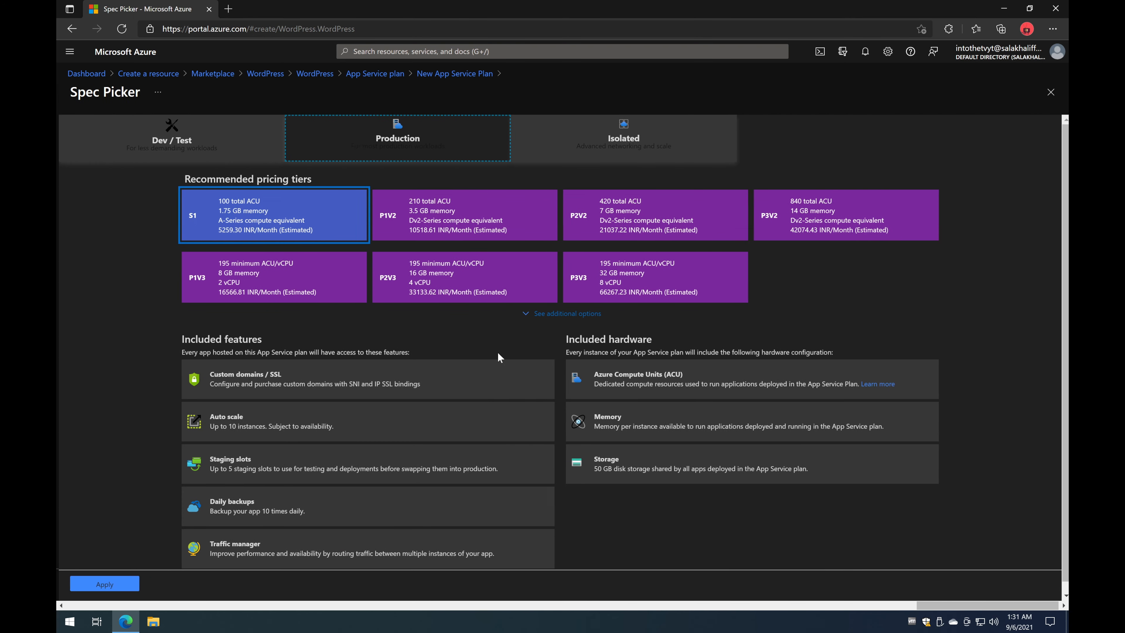
left_click(461, 219)
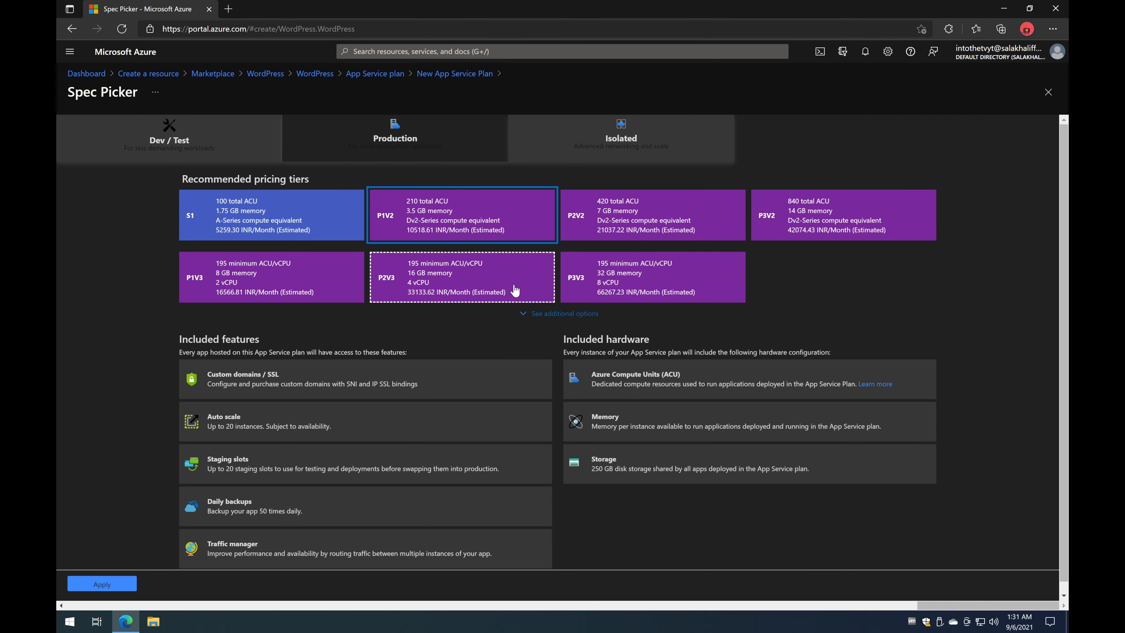
left_click(296, 280)
left_click(638, 146)
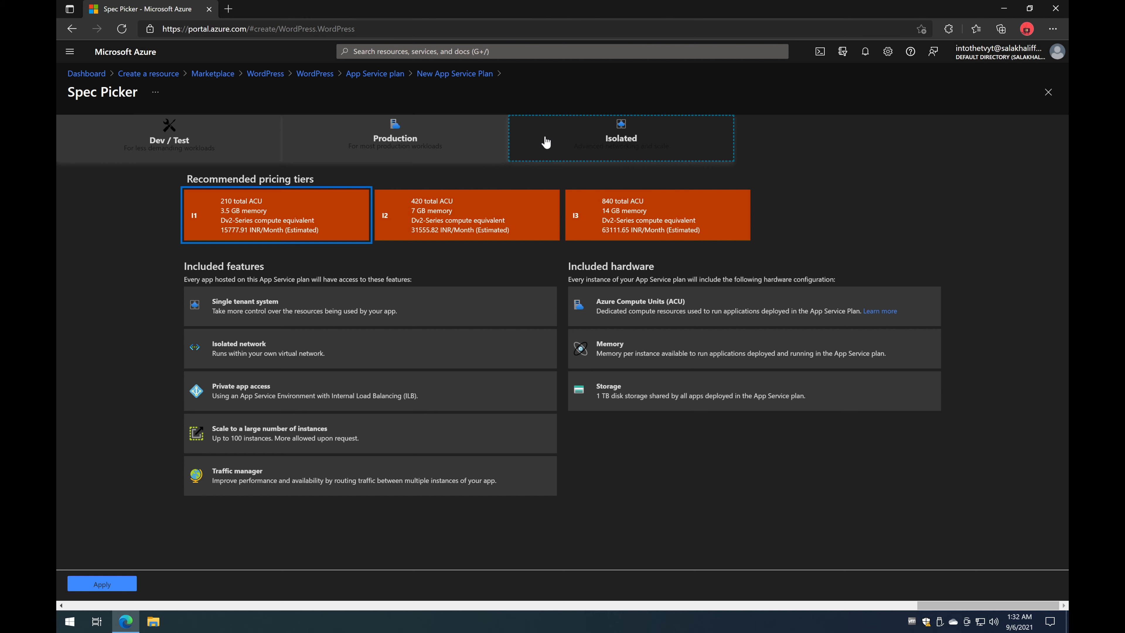
left_click(202, 141)
left_click(247, 211)
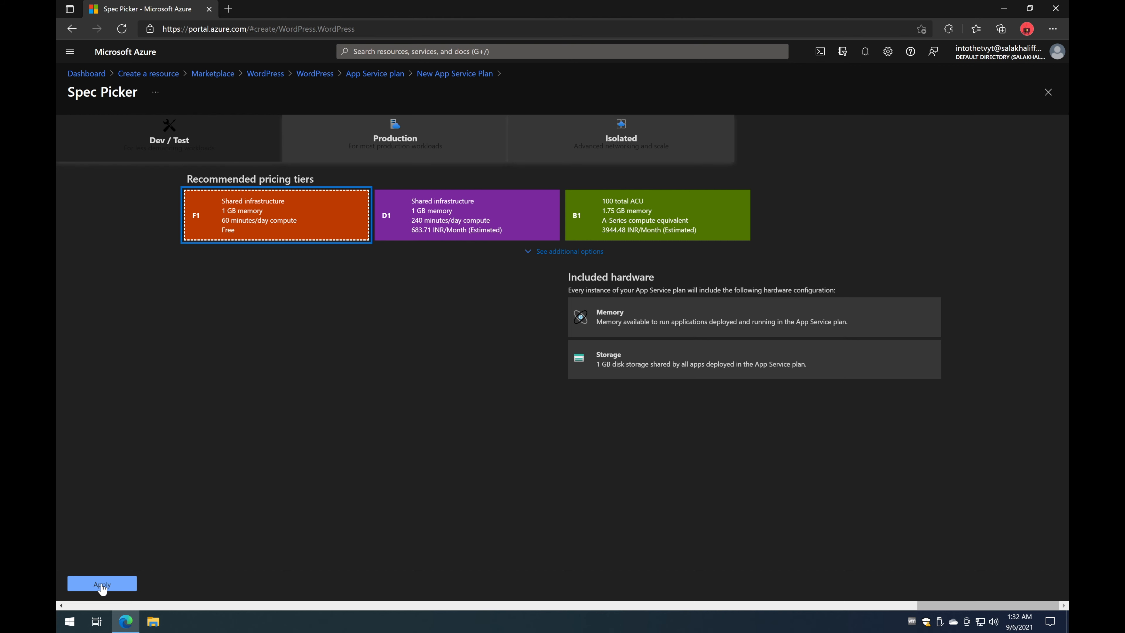
left_click(102, 584)
Step: Confirm the plan, disable Application Insights, and create the WordPress app, checking the deployment notification
left_click(91, 585)
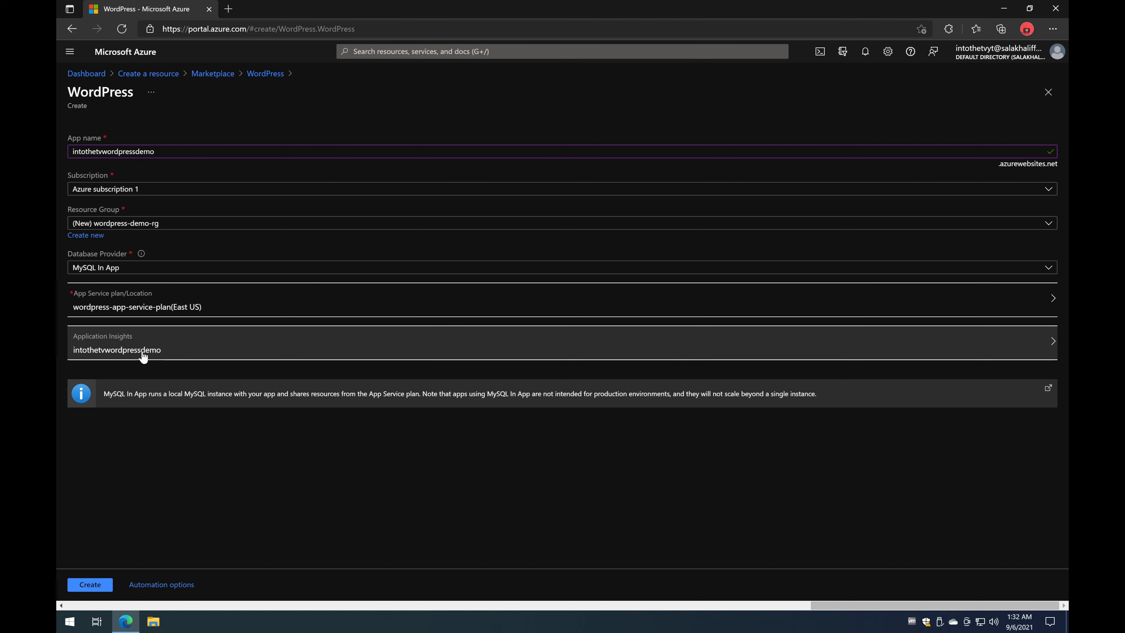
left_click(146, 356)
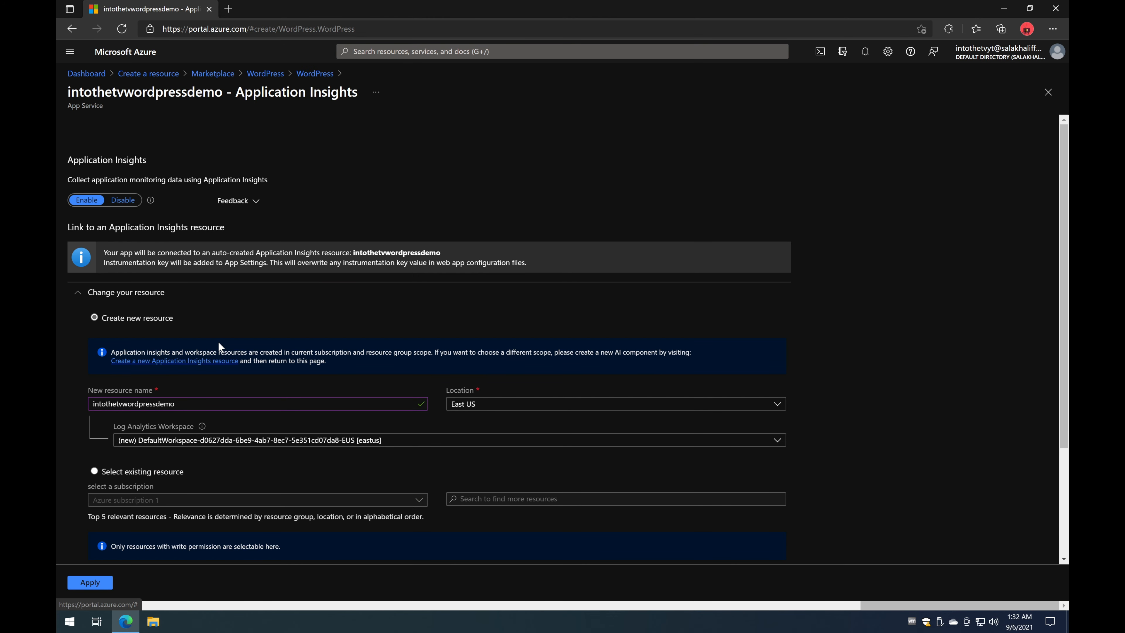
left_click(124, 203)
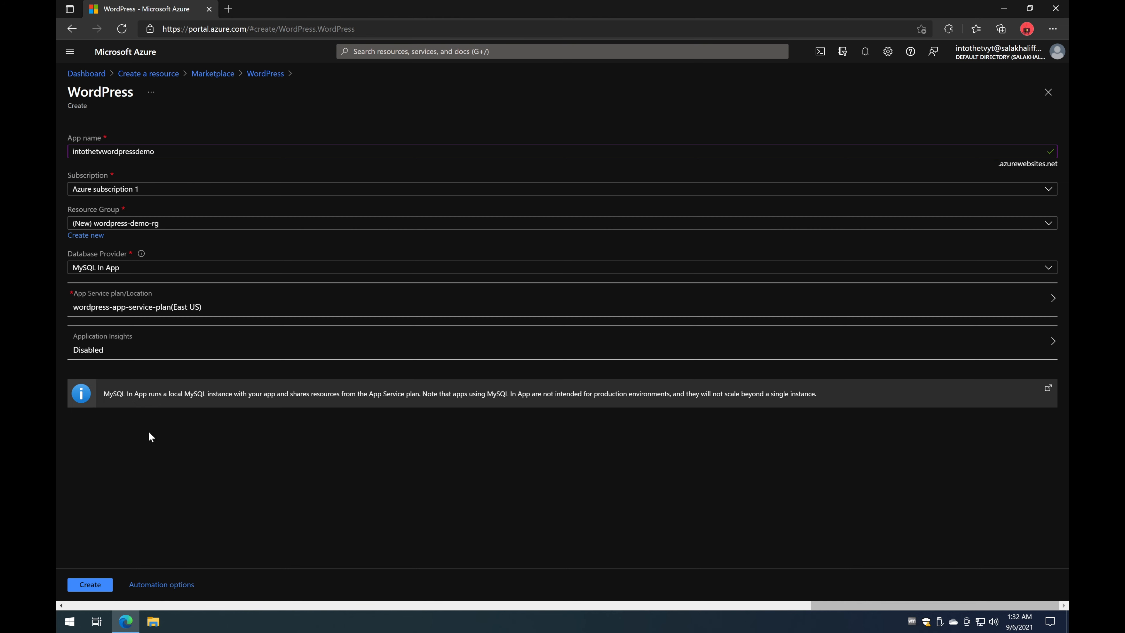
left_click(94, 586)
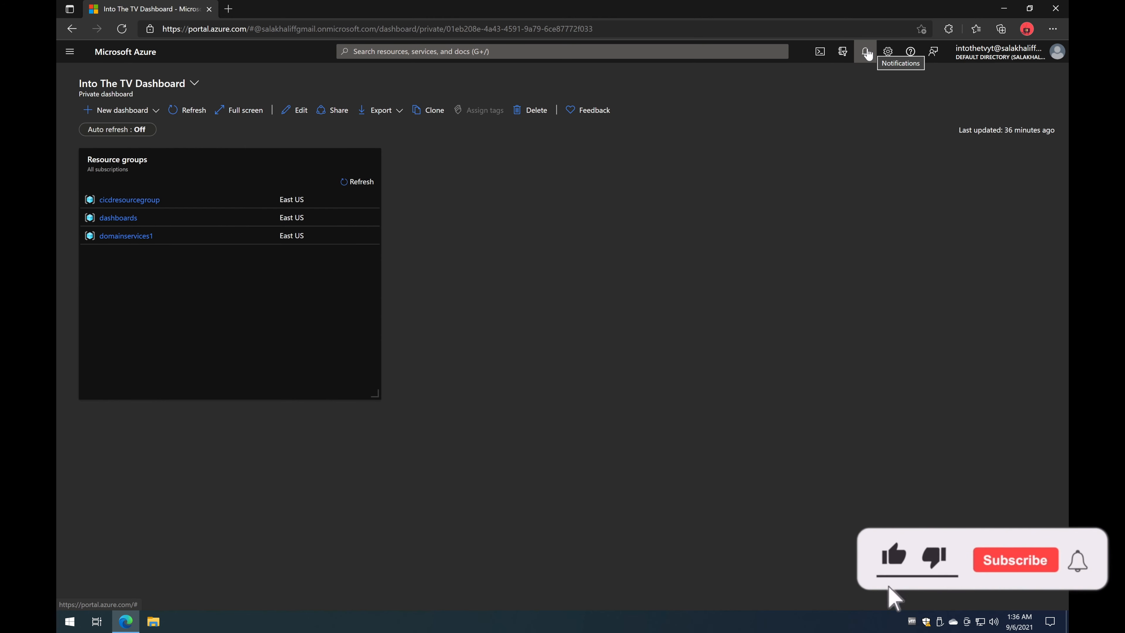
left_click(865, 51)
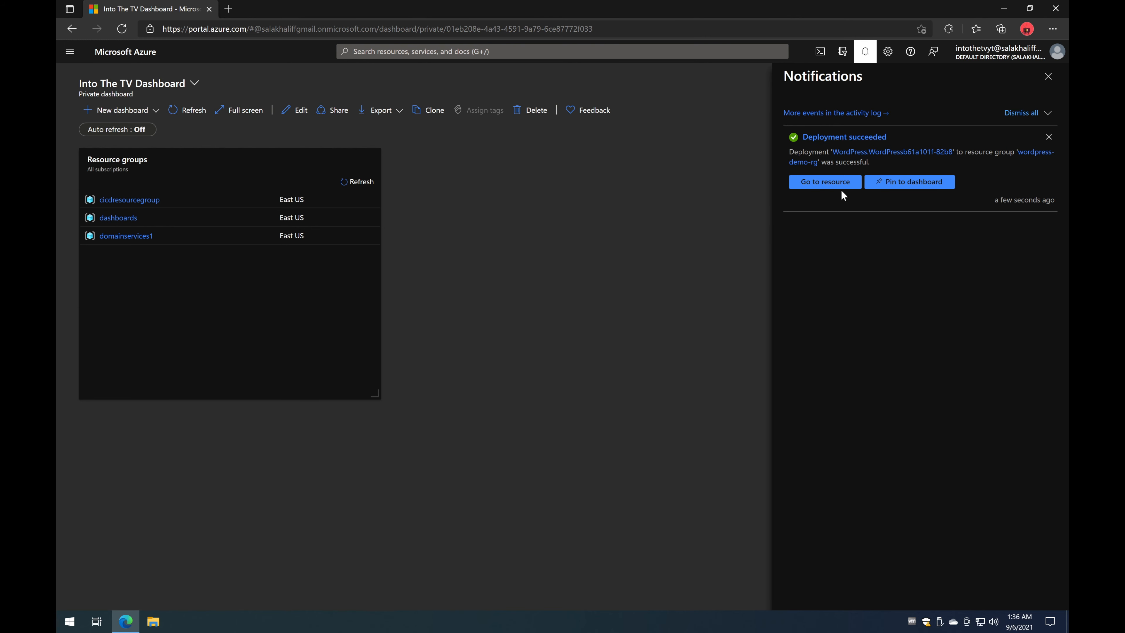
Step: Go to the deployed intothetvwordpressdemo resource and review its Overview: Running, East US, F1 plan
left_click(833, 186)
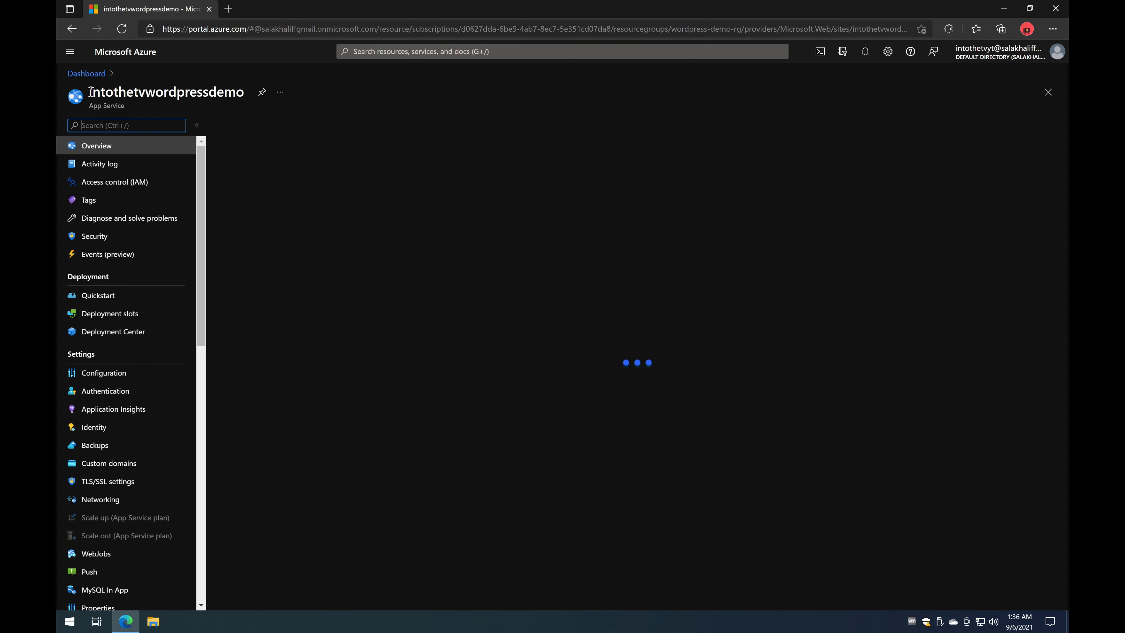
left_click_drag(89, 92, 164, 92)
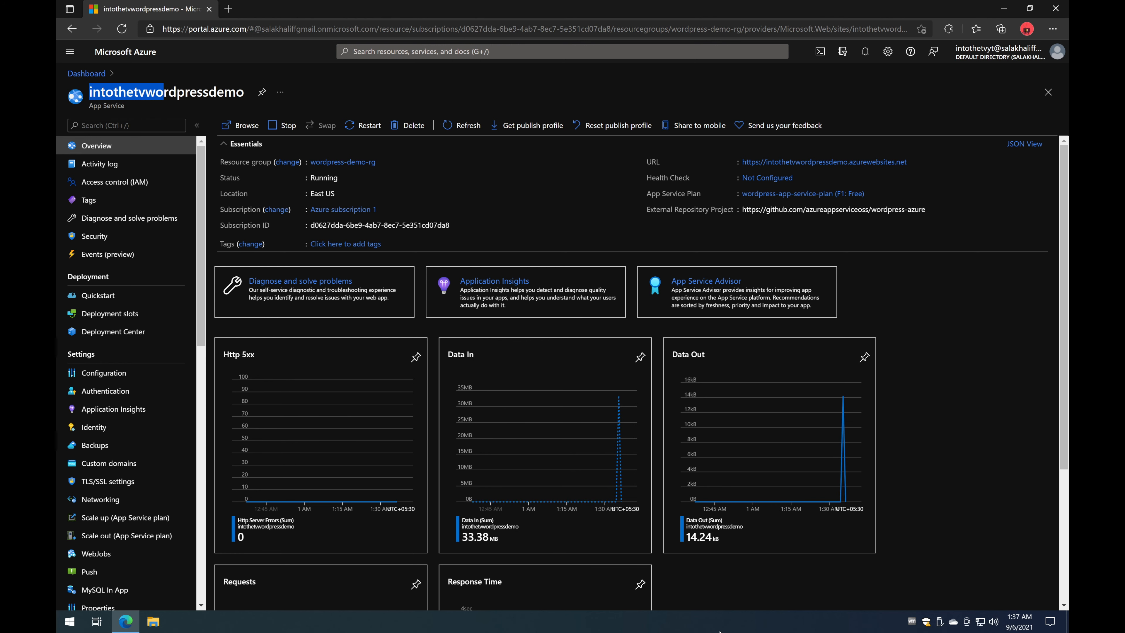
scroll(710, 550, "down", 4)
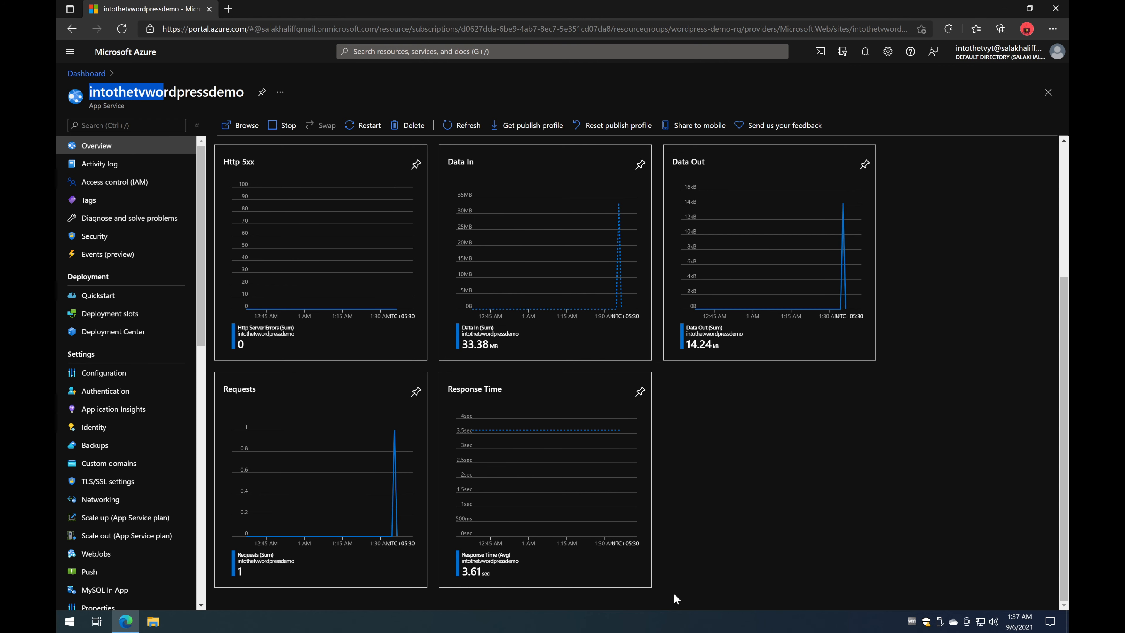
scroll(722, 483, "up", 5)
left_click(526, 206)
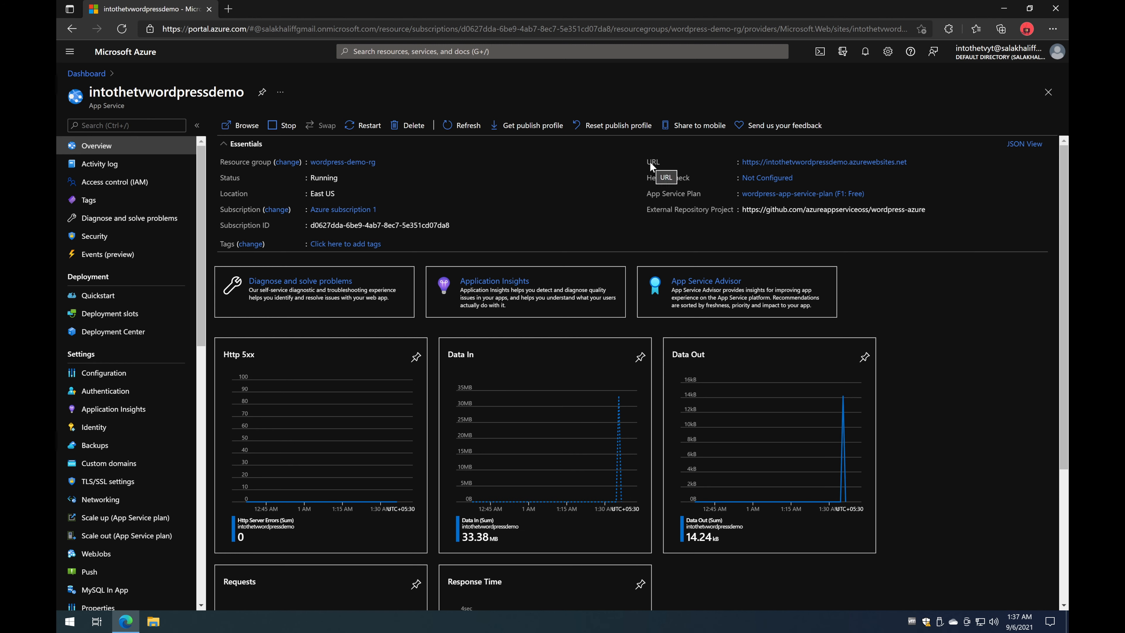
Step: Copy the site URL and load intothetvwordpressdemo.azurewebsites.net in a new private Edge window
left_click(911, 163)
key("ctrl+shift+n")
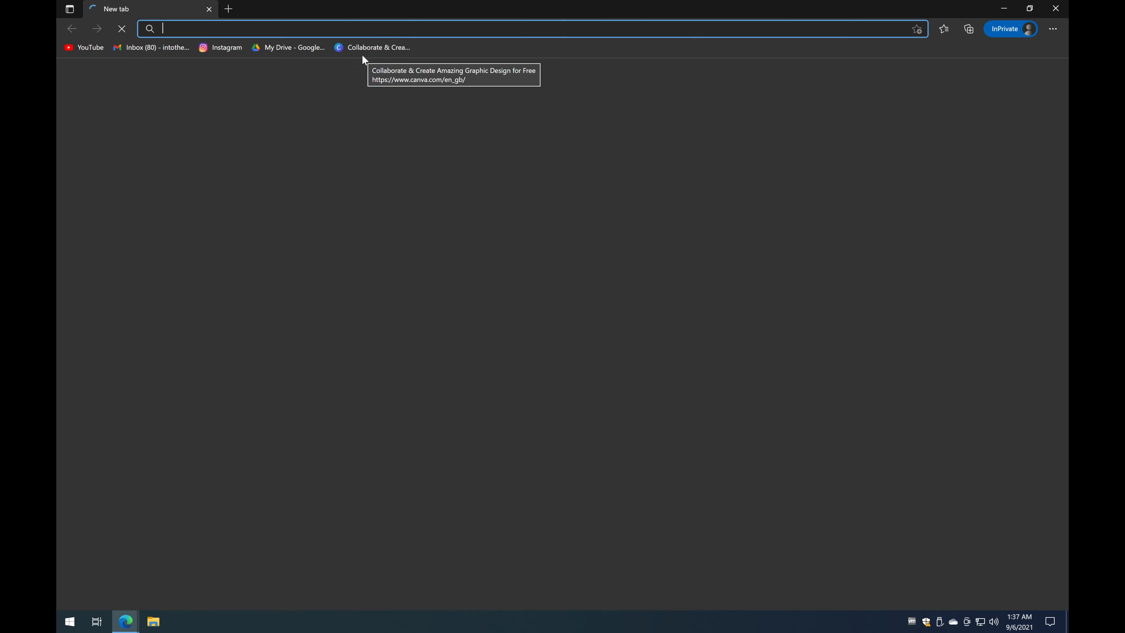
key("ctrl+v")
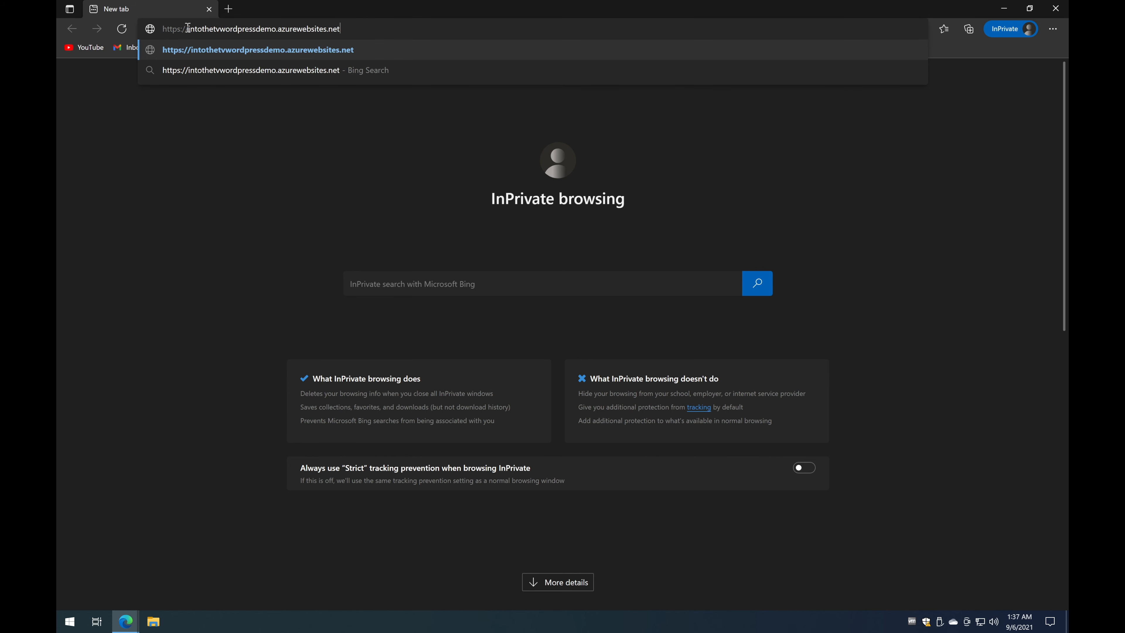
left_click_drag(189, 29, 277, 27)
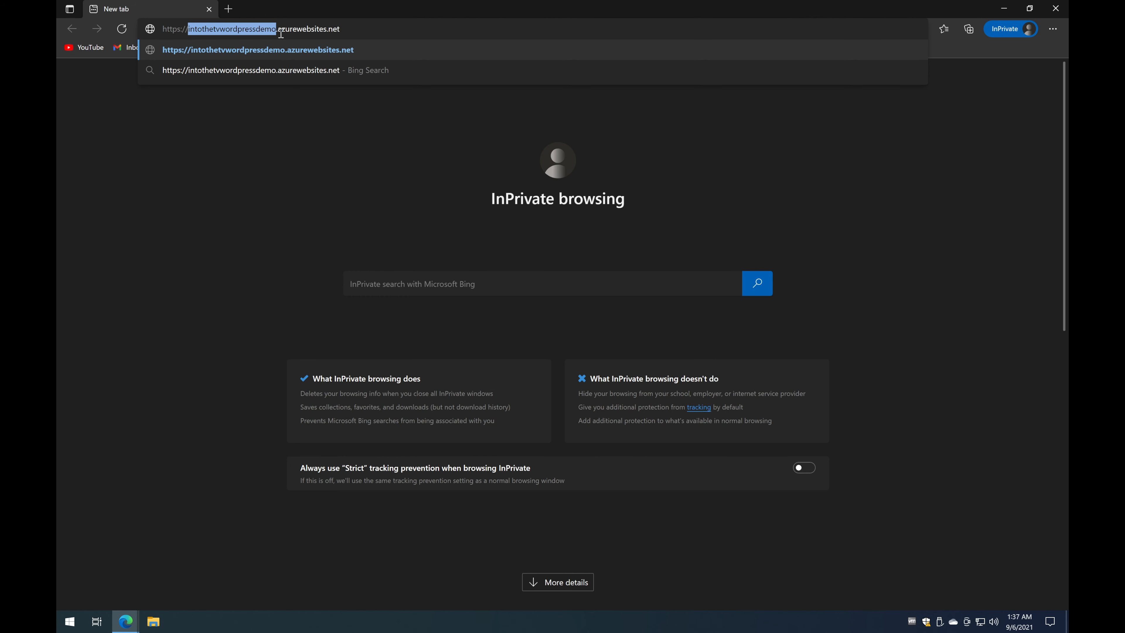
double_click(292, 28)
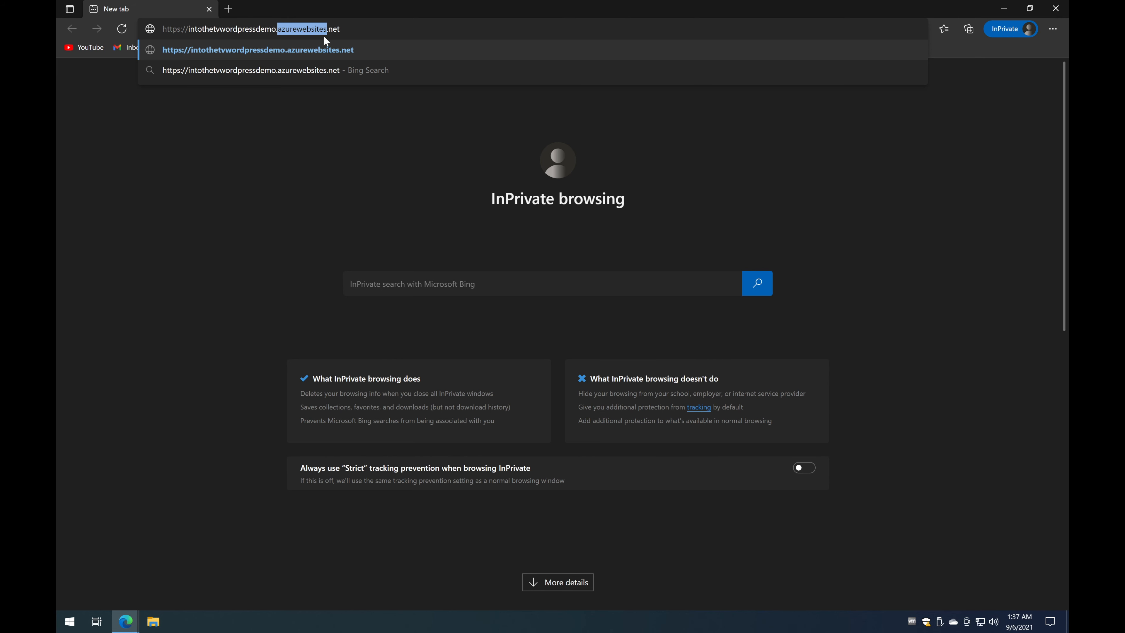
left_click(385, 29)
key("Return")
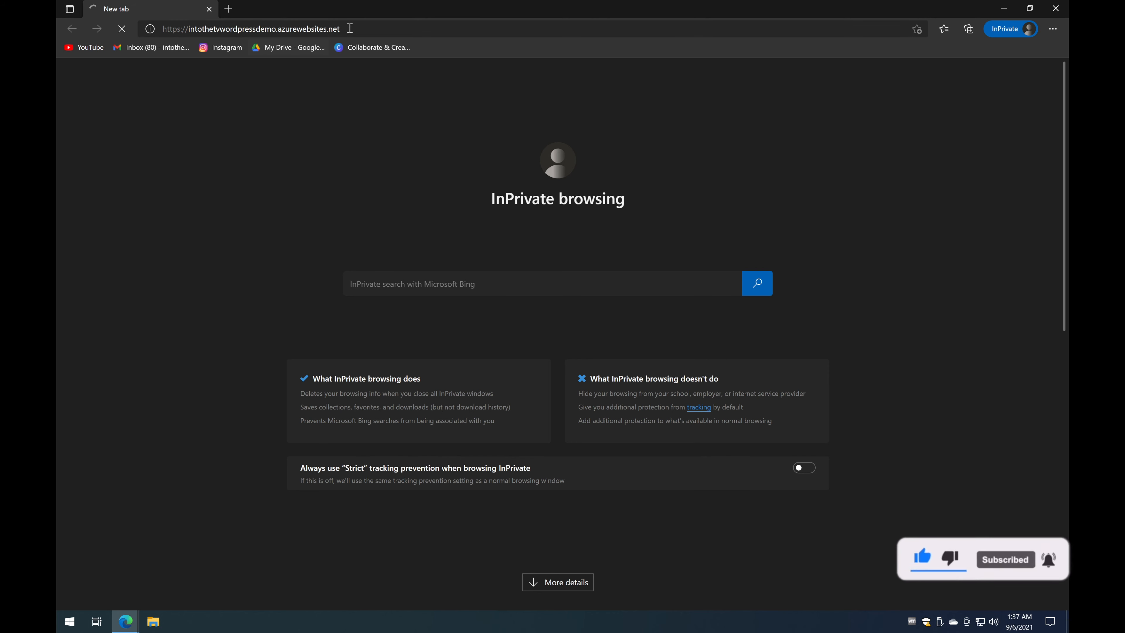
left_click_drag(317, 29, 280, 29)
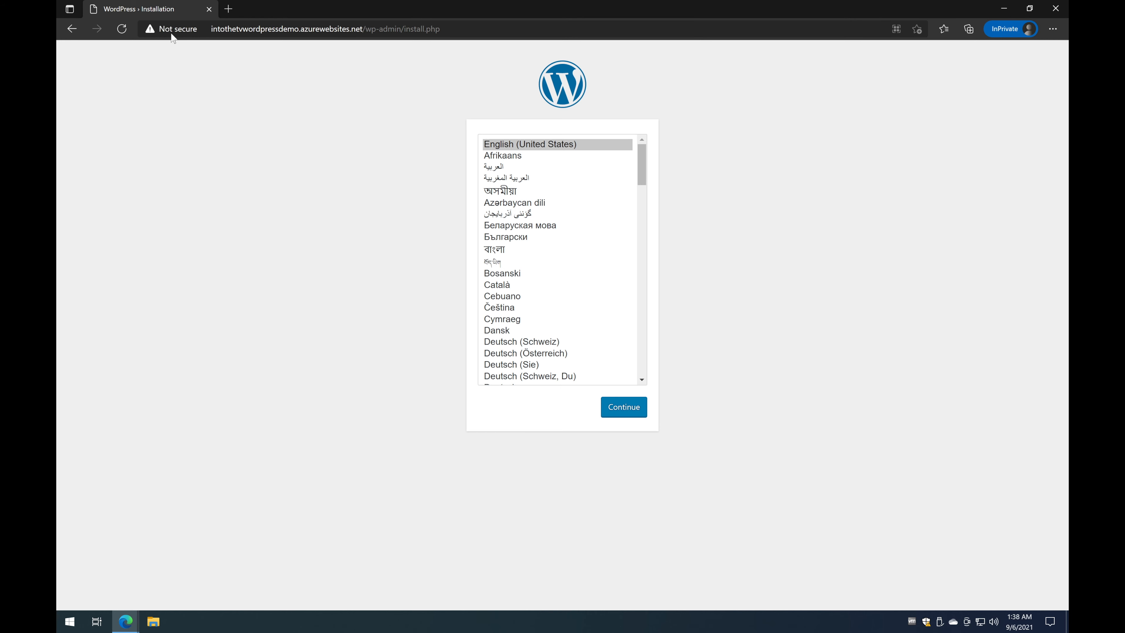
Step: Check the site's Not secure connection info, then continue with English (United States)
left_click(180, 30)
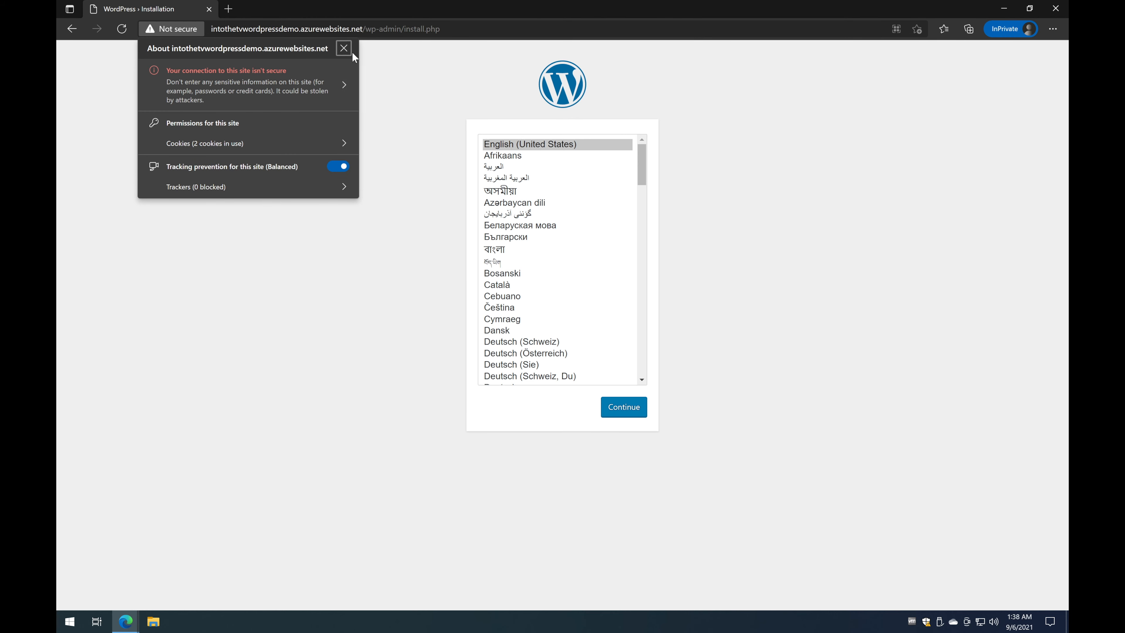
left_click(344, 48)
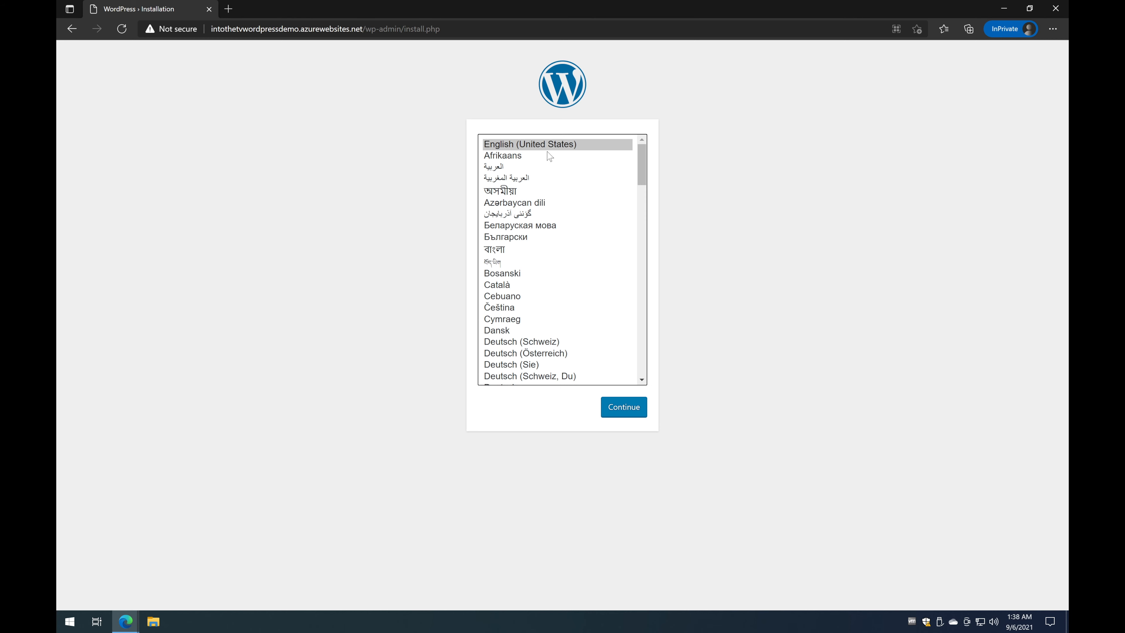
left_click(631, 414)
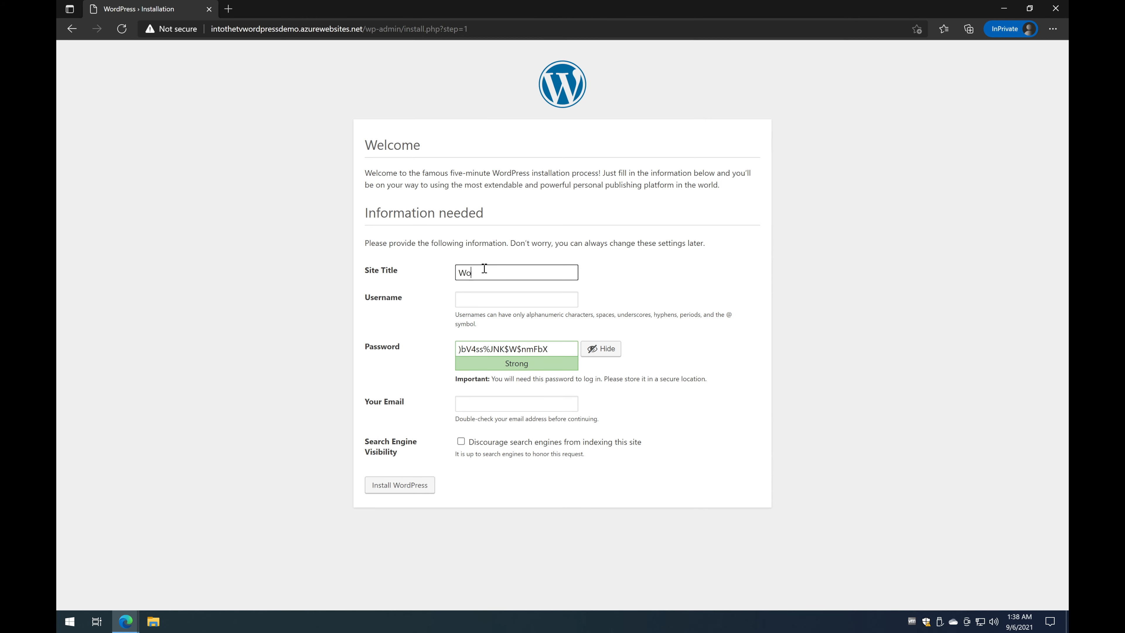
Step: Install WordPress titled 'Wordpress Demo ITTV' with an admin username and e-mail, discouraging search engines
type("Wordpress Demo ITTV")
left_click(513, 298)
type("intothetv")
key("Tab")
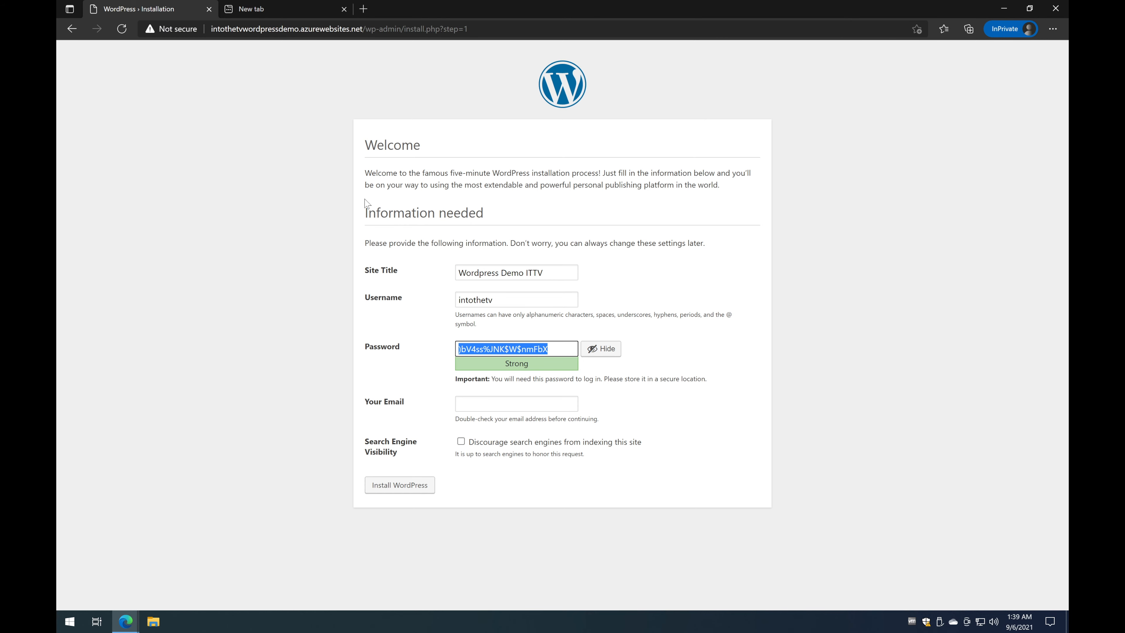
left_click(497, 398)
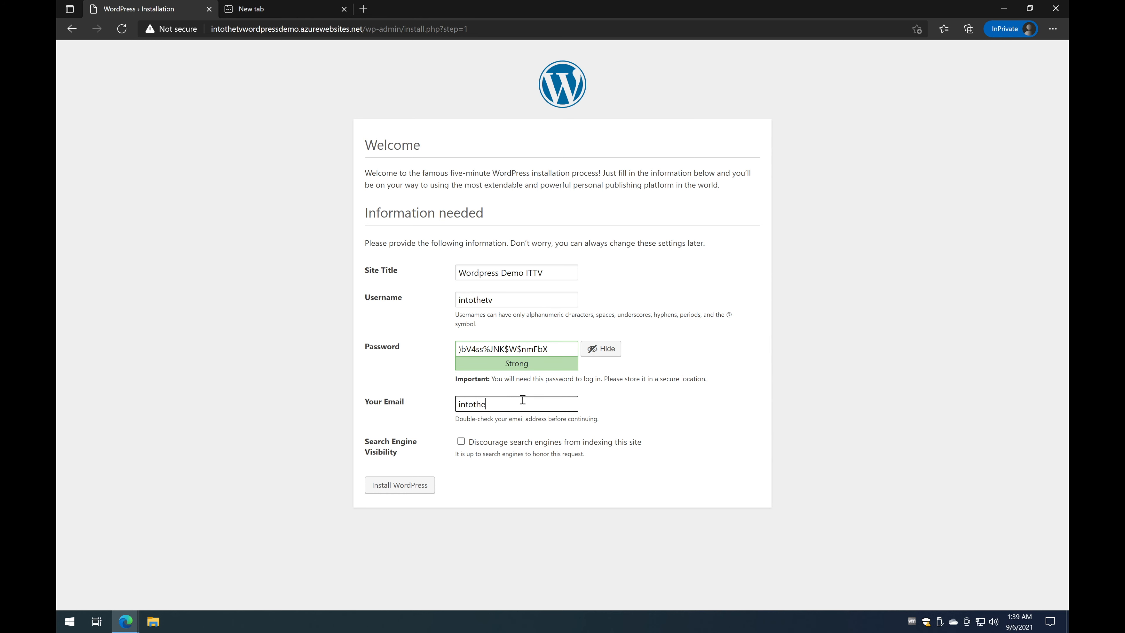
left_click(463, 441)
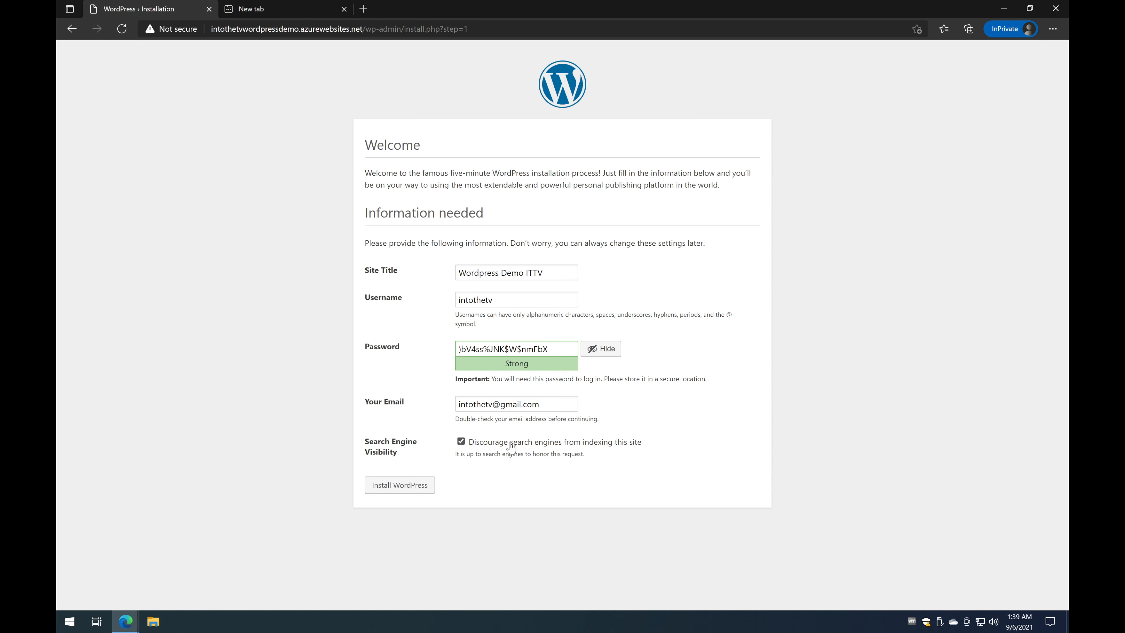
left_click(400, 485)
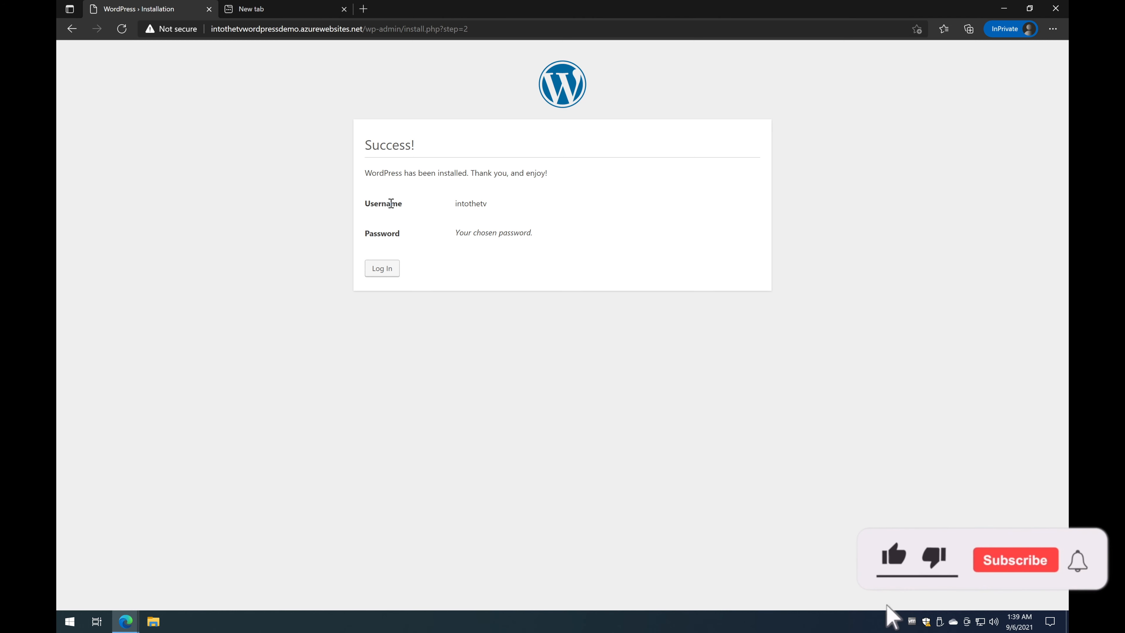
Step: Log in, reload past the maintenance page and resubmit the form to reach the Dashboard
left_click(382, 268)
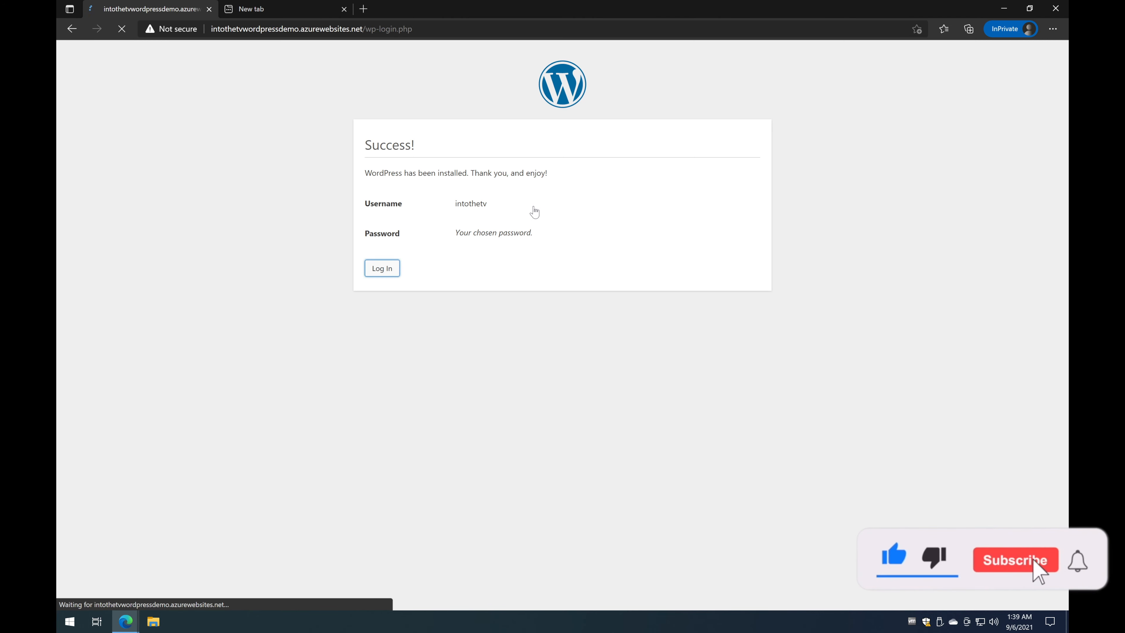
left_click(629, 301)
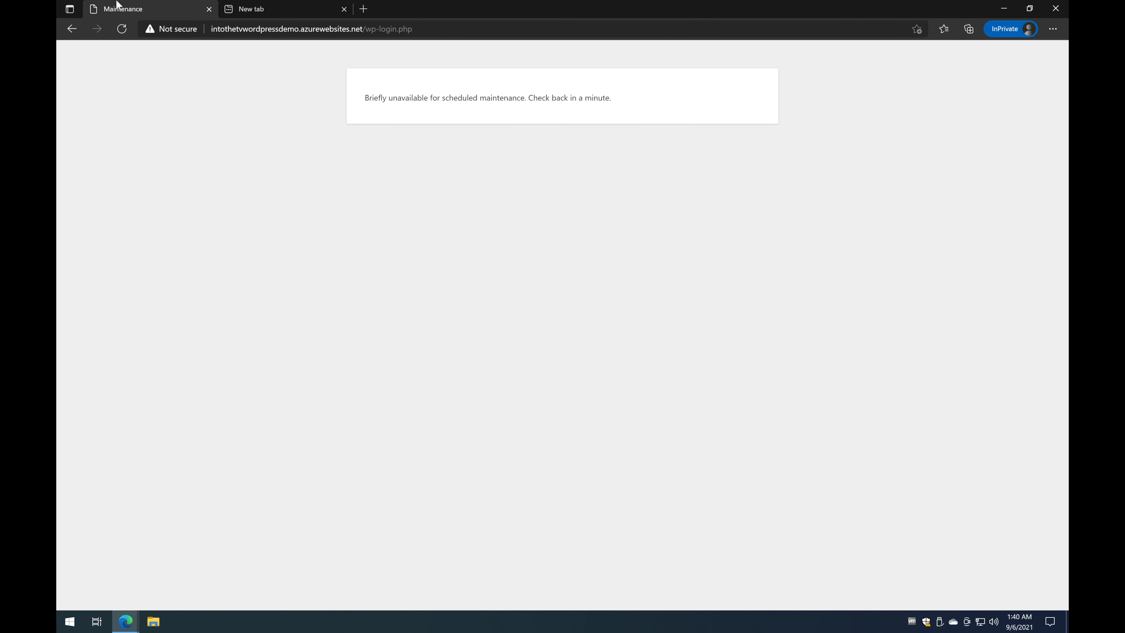
left_click(122, 29)
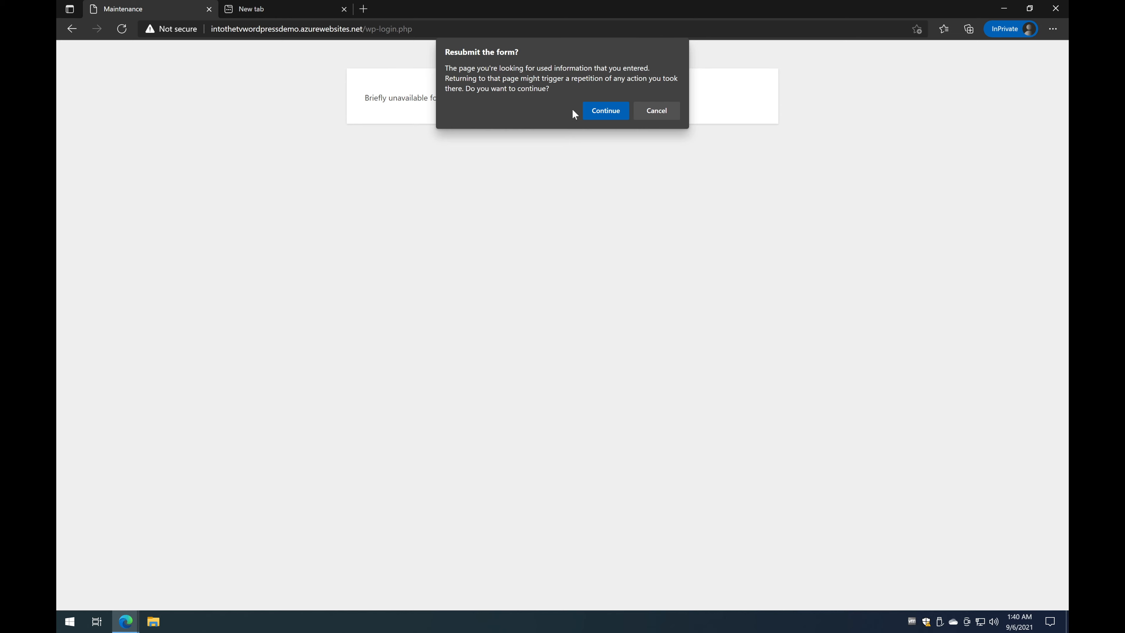
left_click(591, 115)
key("F5")
left_click(601, 116)
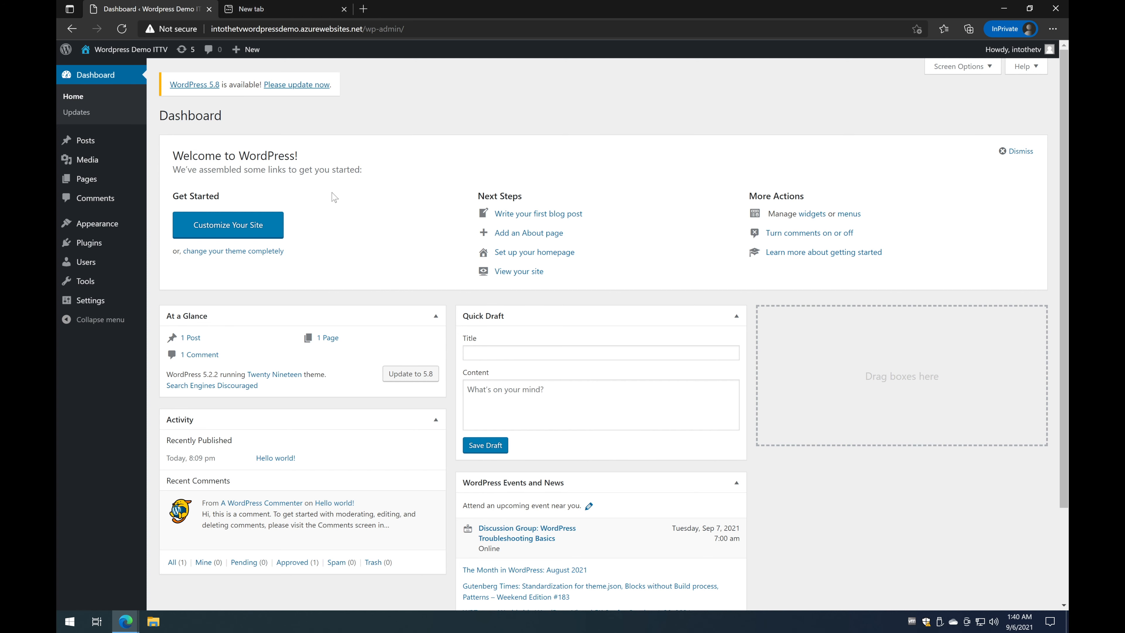
Step: In the Customizer's Site Identity, publish the tagline 'Wordpress demo in Azure App Service', then exit
left_click(251, 234)
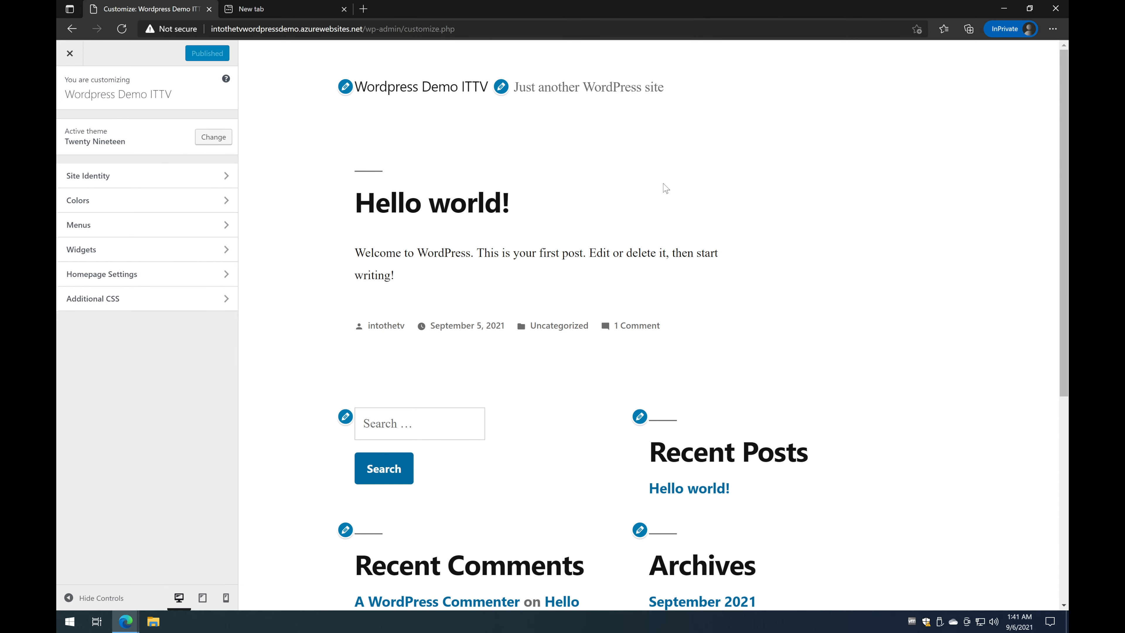
scroll(666, 188, "down", 7)
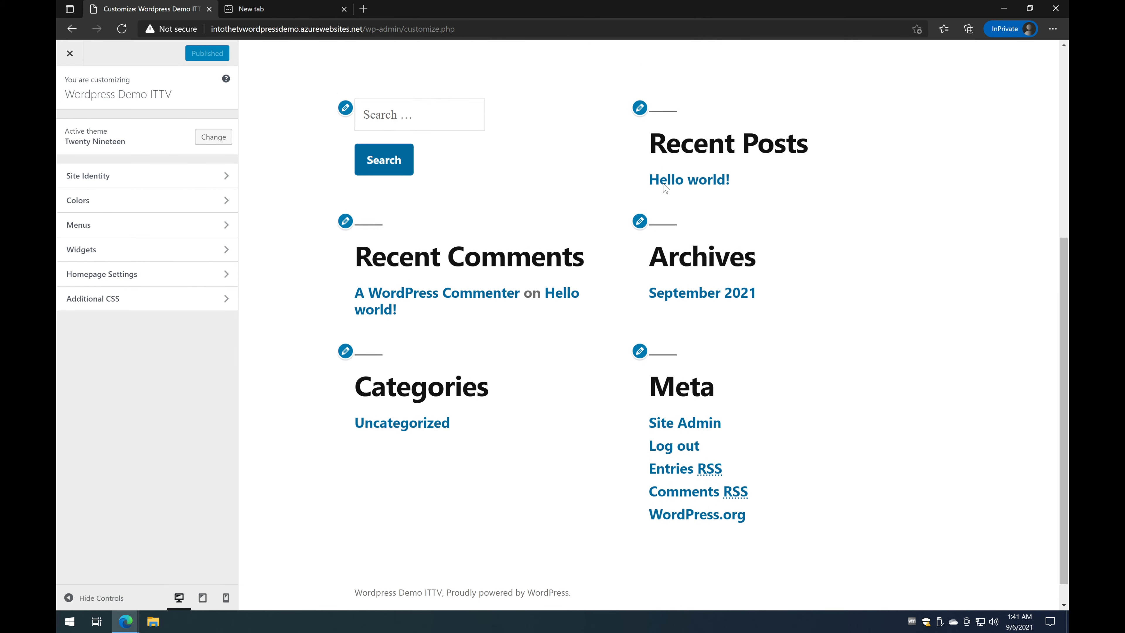
scroll(666, 188, "up", 7)
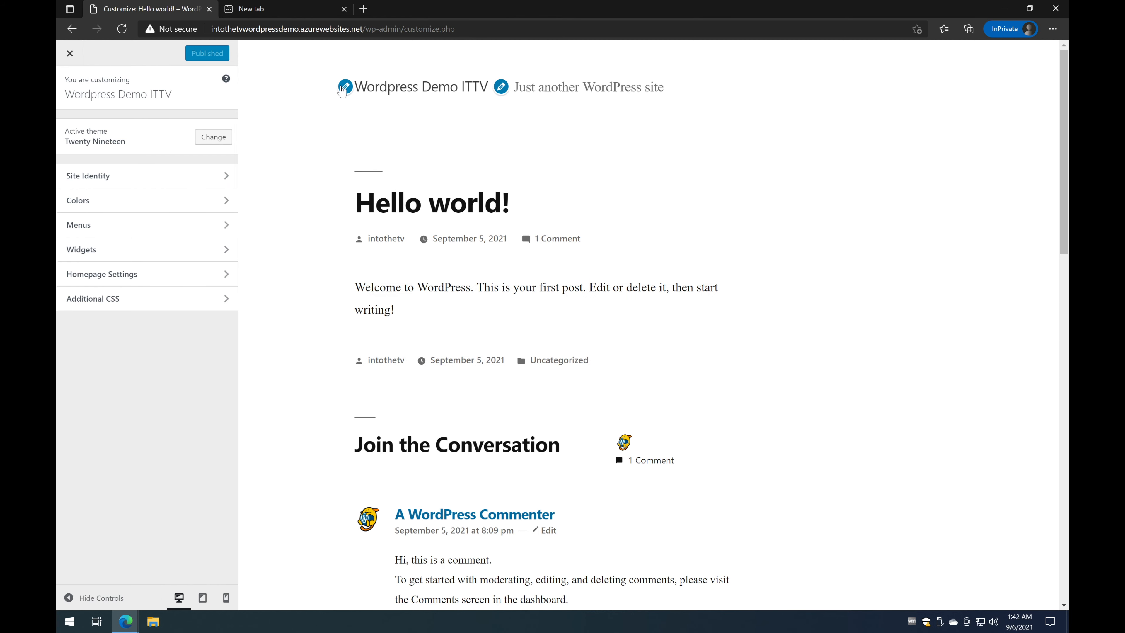
left_click(345, 86)
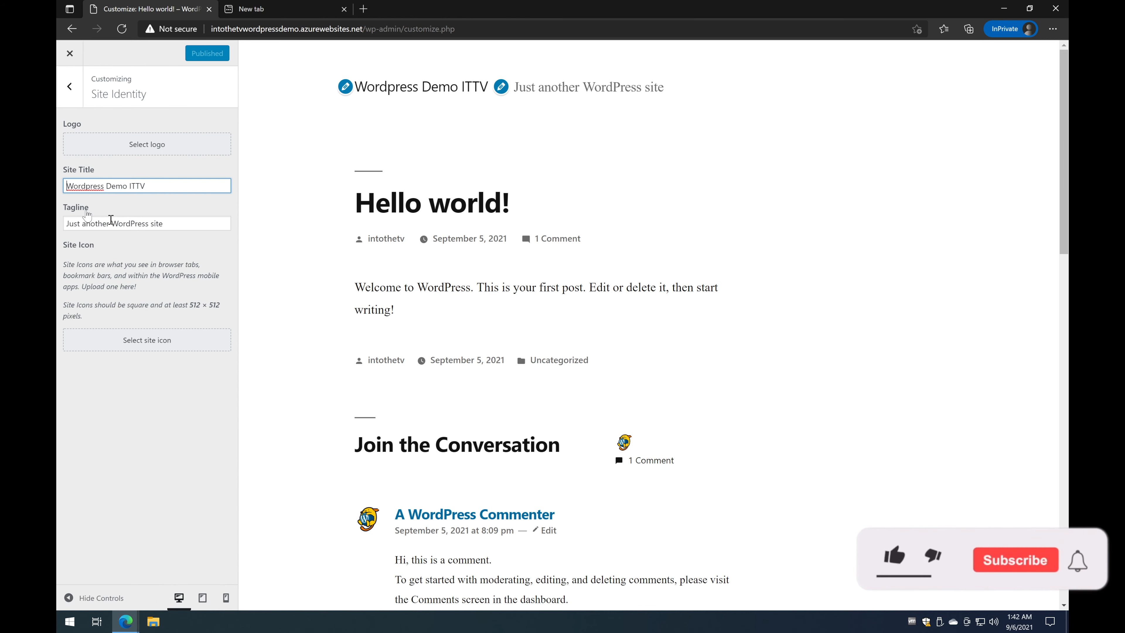
left_click(183, 223)
left_click_drag(182, 223, 59, 224)
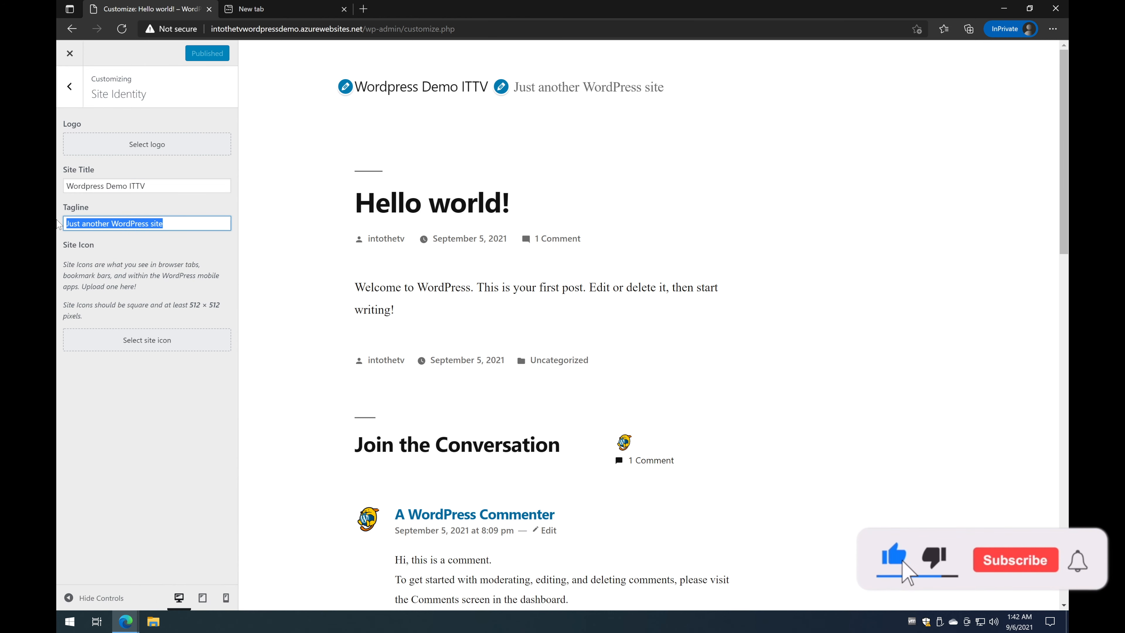
type("Wordpress demo")
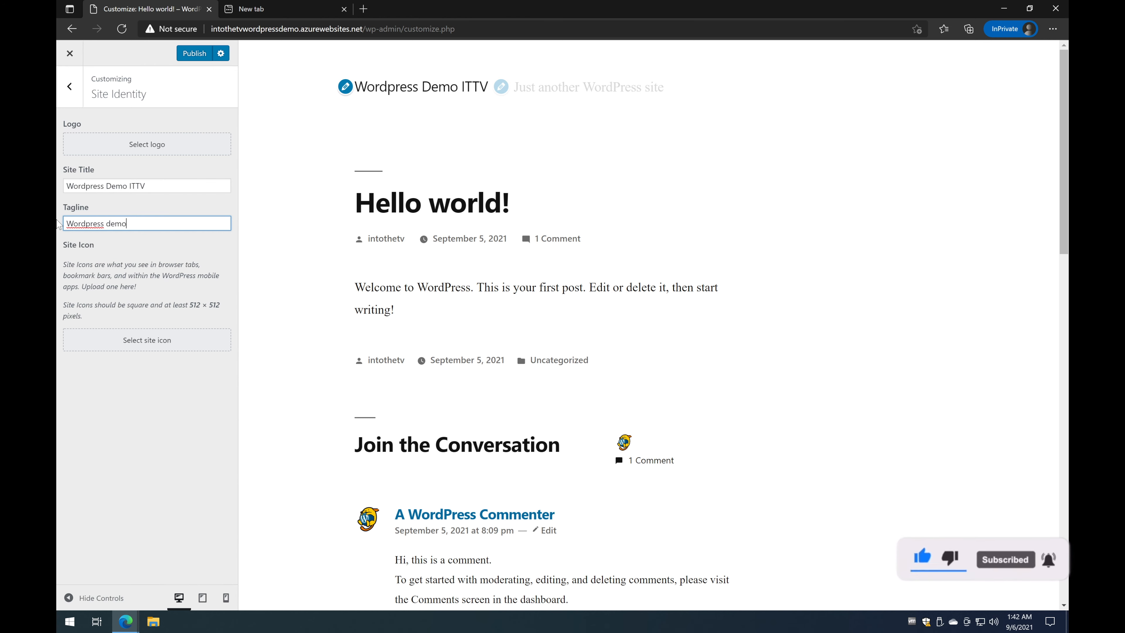
type(" on")
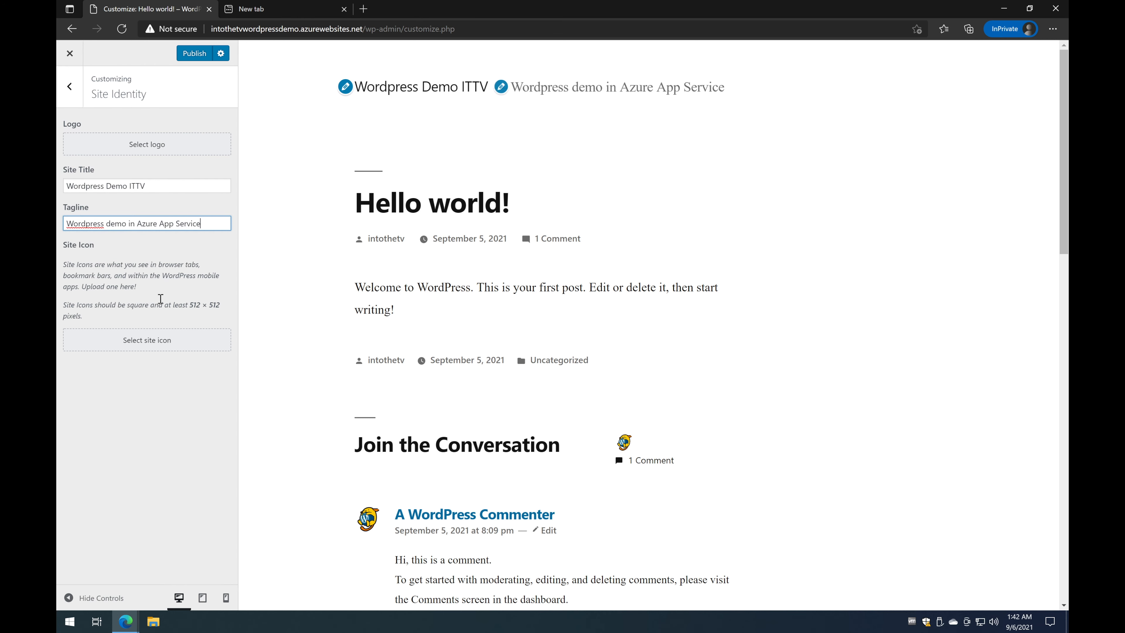
left_click(203, 55)
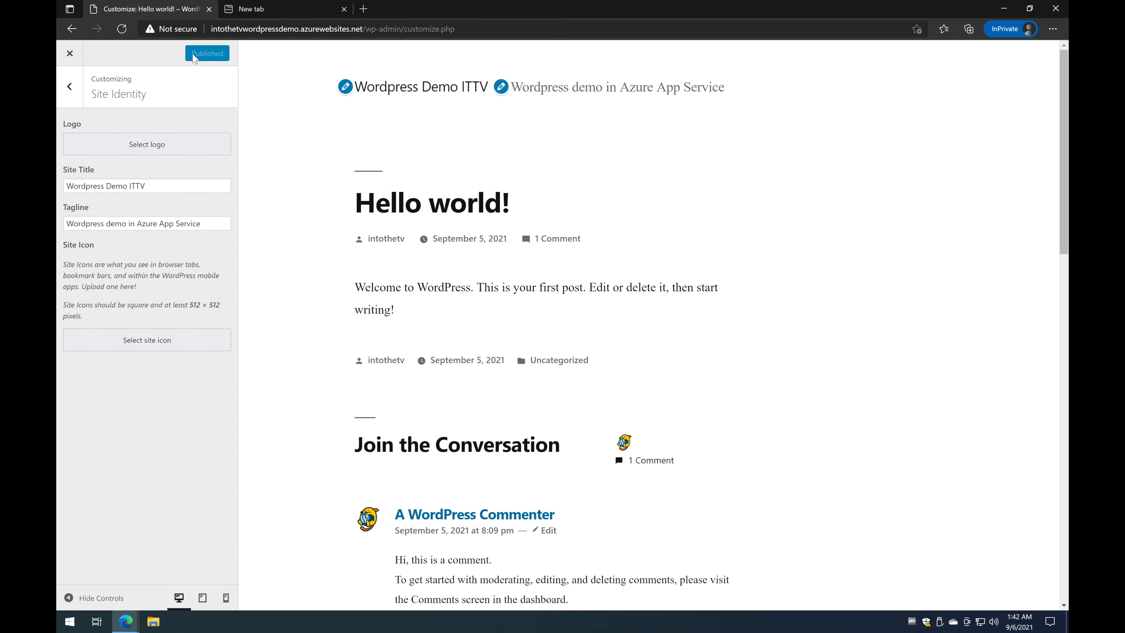
left_click(70, 54)
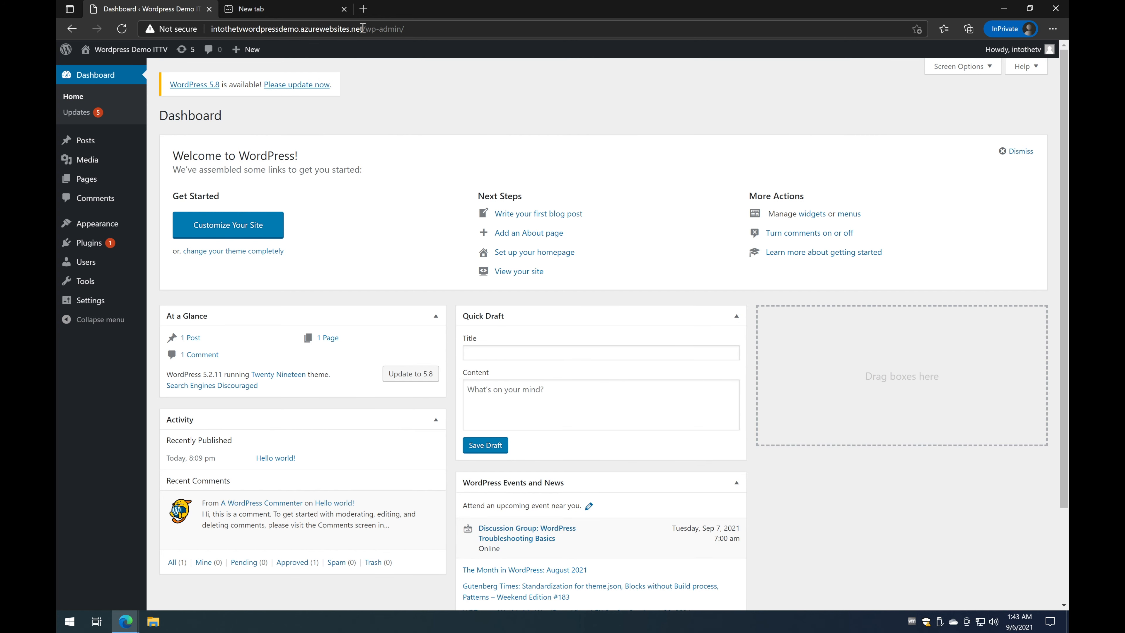
Step: Open the WordPress site's address in a new InPrivate window
left_click_drag(363, 27, 200, 37)
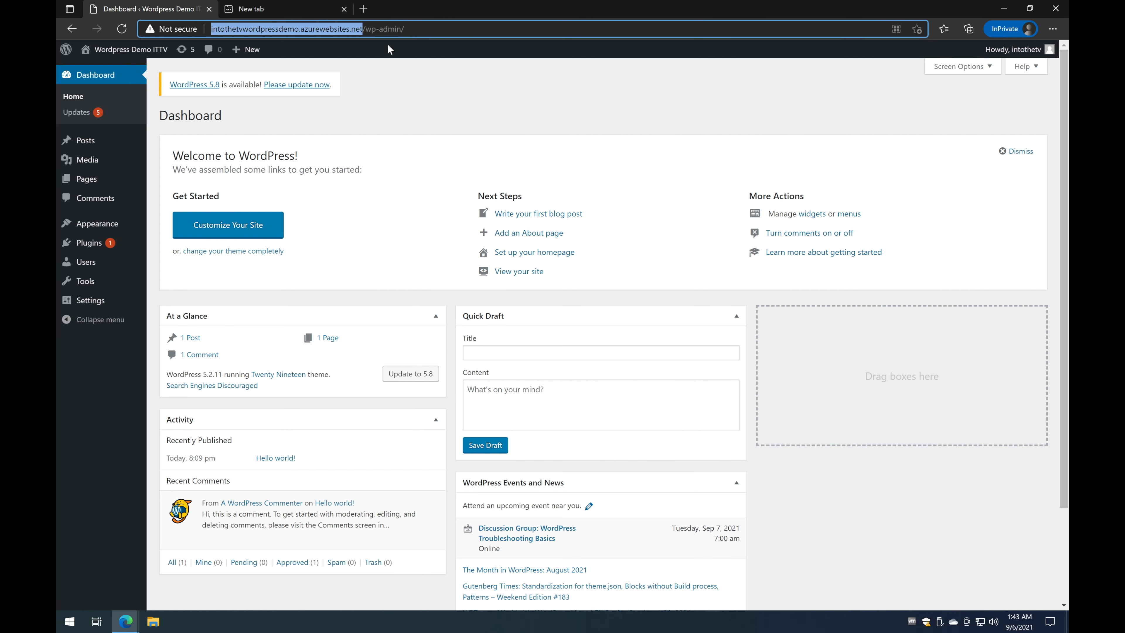
type("N")
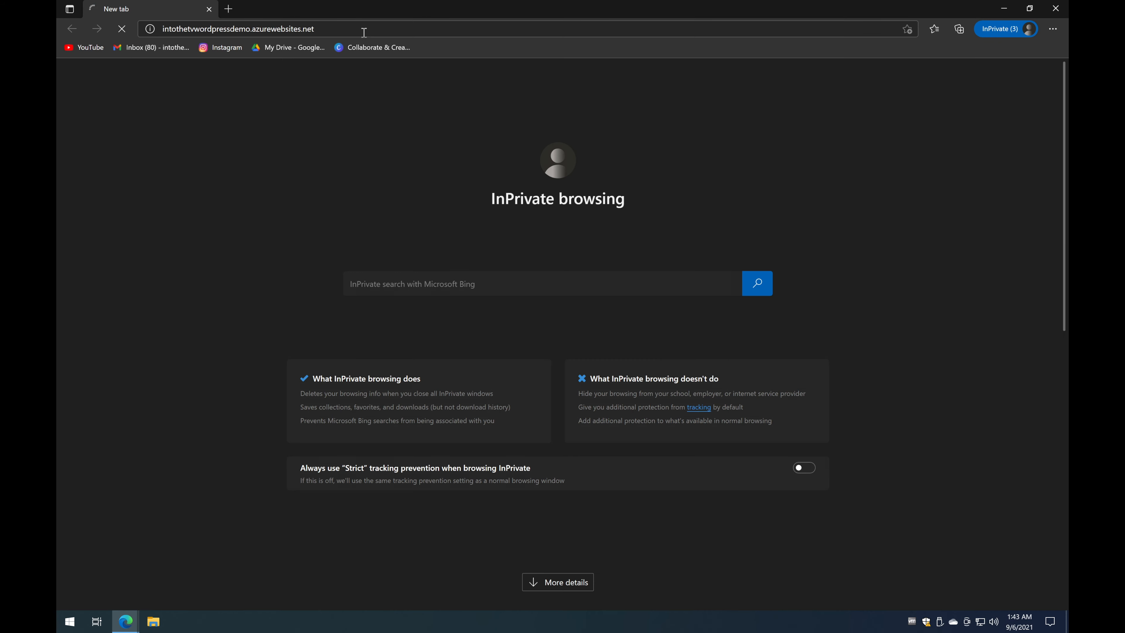
key("Return")
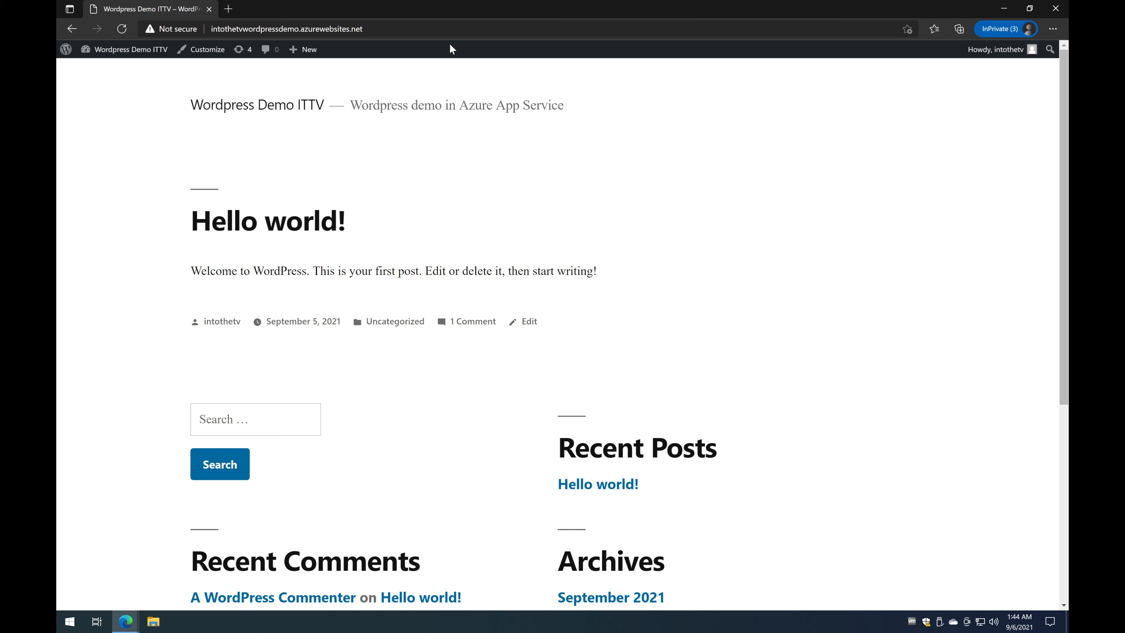
Step: Check the new tagline on the live site, then close the window to return to Azure
scroll(427, 238, "down", 6)
scroll(427, 238, "up", 6)
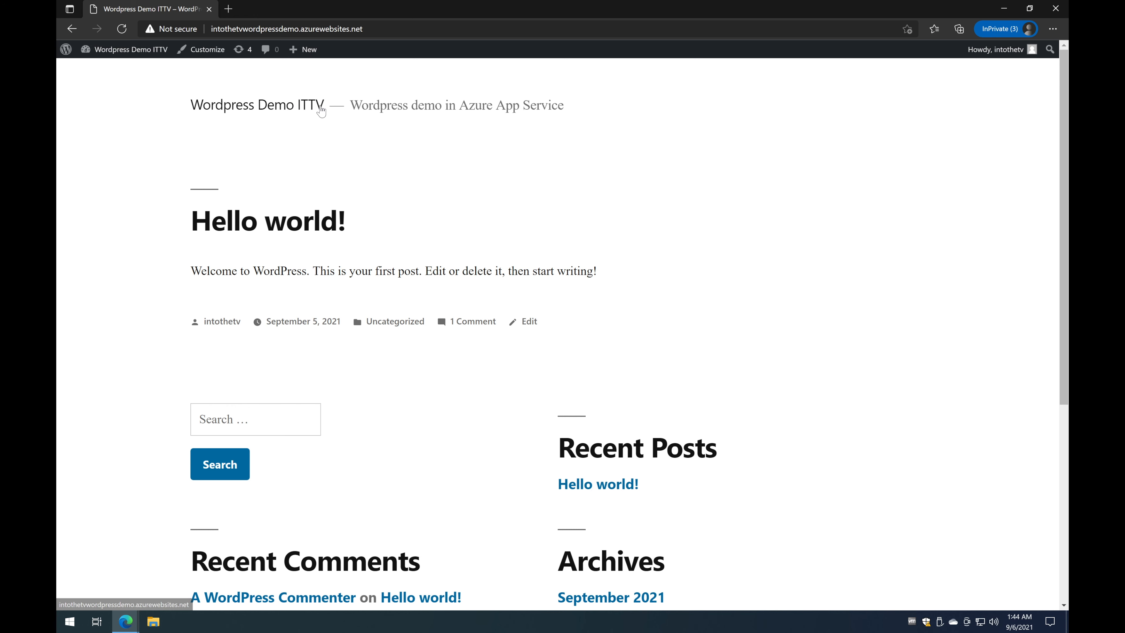
left_click_drag(374, 104, 562, 101)
left_click(604, 119)
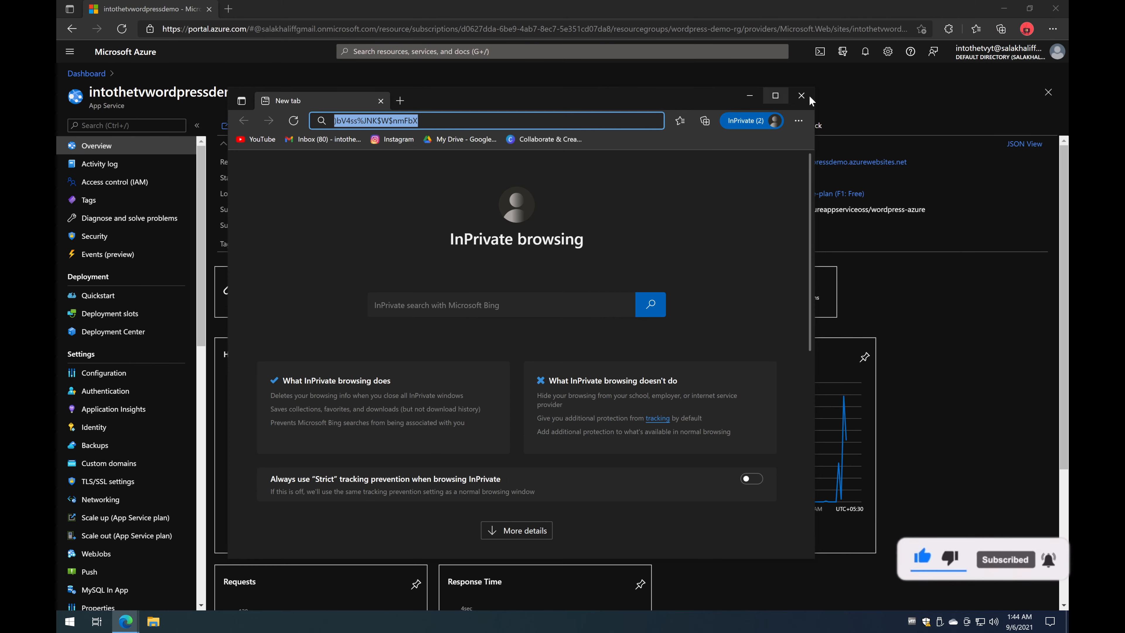
left_click(812, 101)
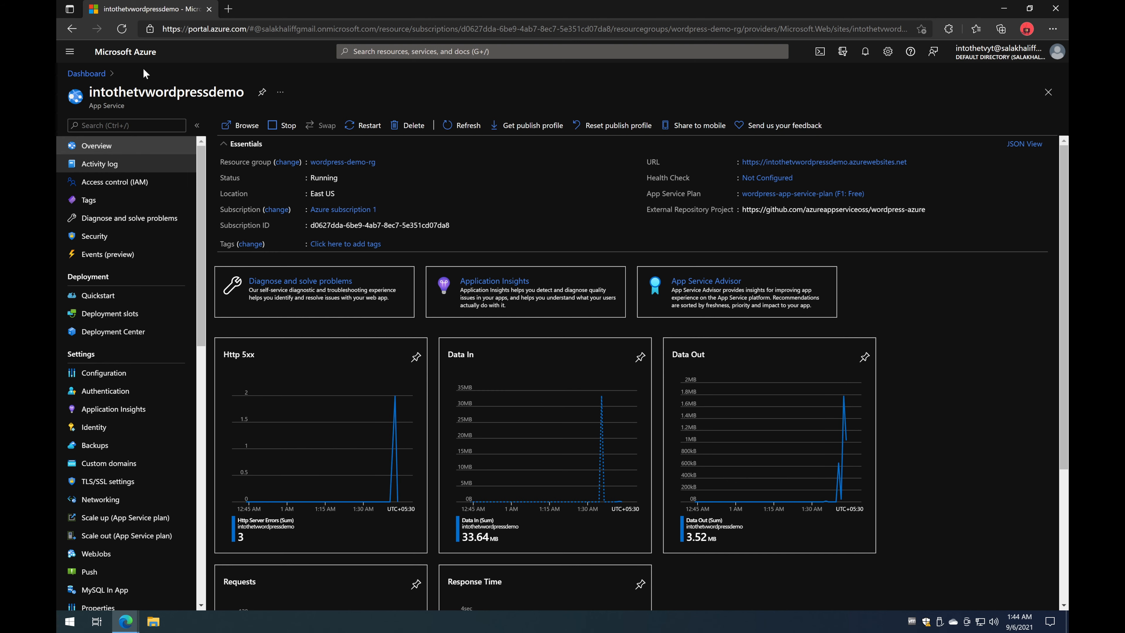
Step: Go from the dashboard through Resource groups to the wordpress-demo-rg overview
left_click(123, 52)
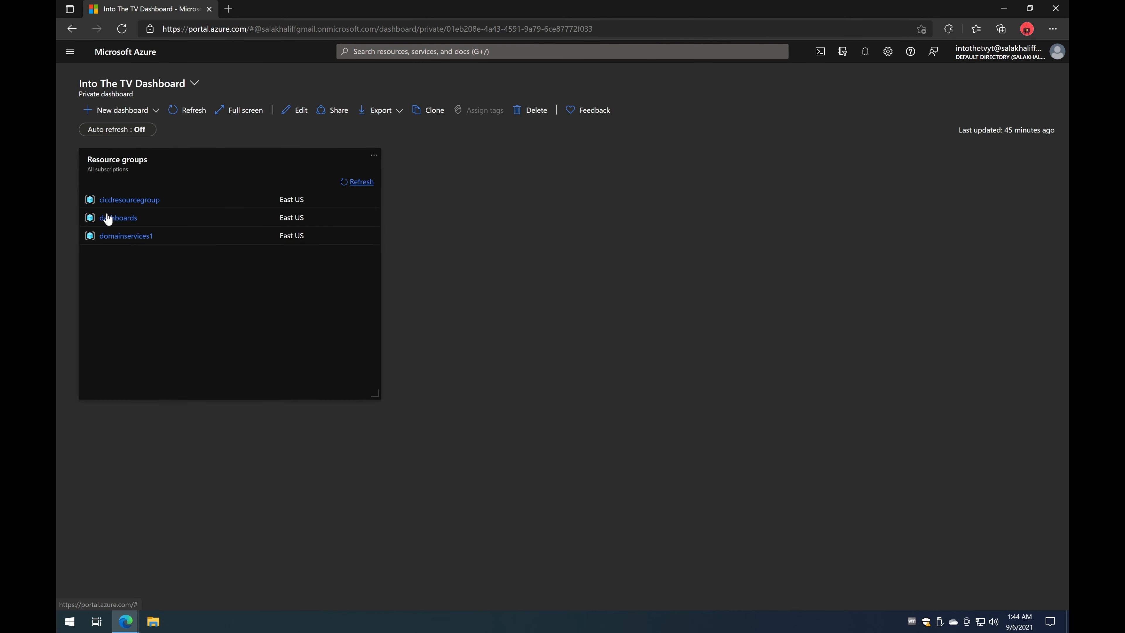
left_click(69, 51)
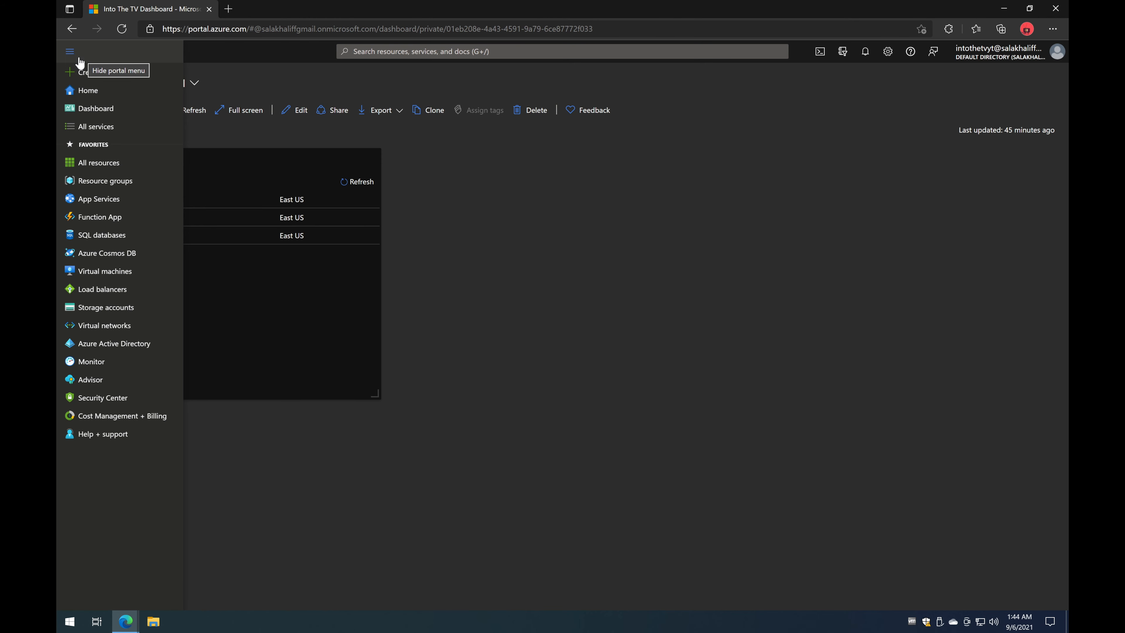
left_click(109, 185)
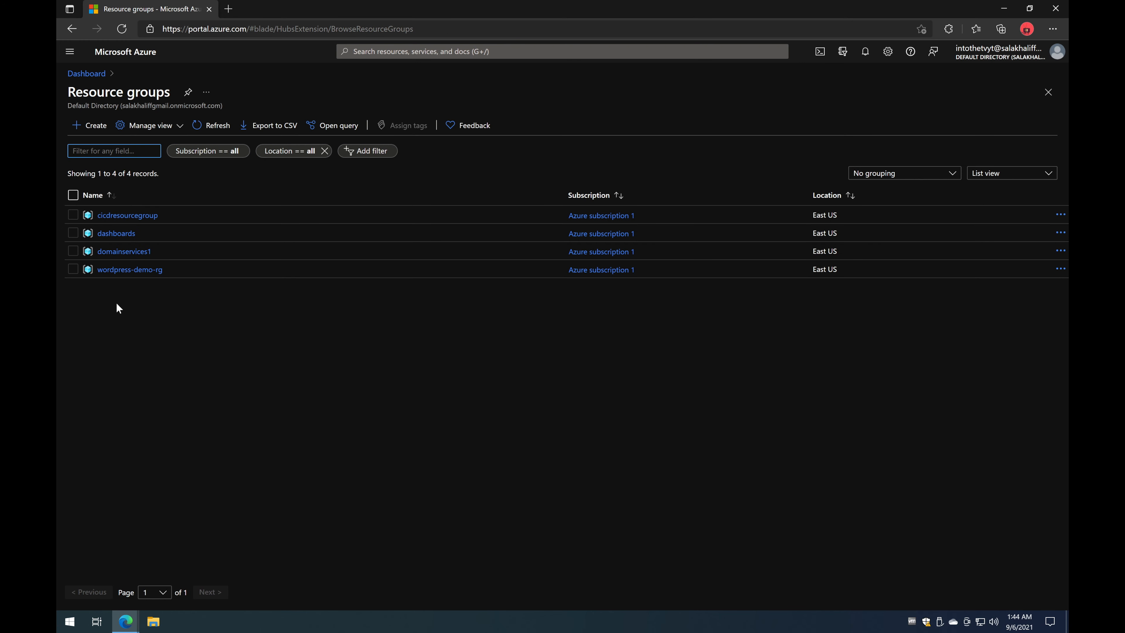
left_click(146, 270)
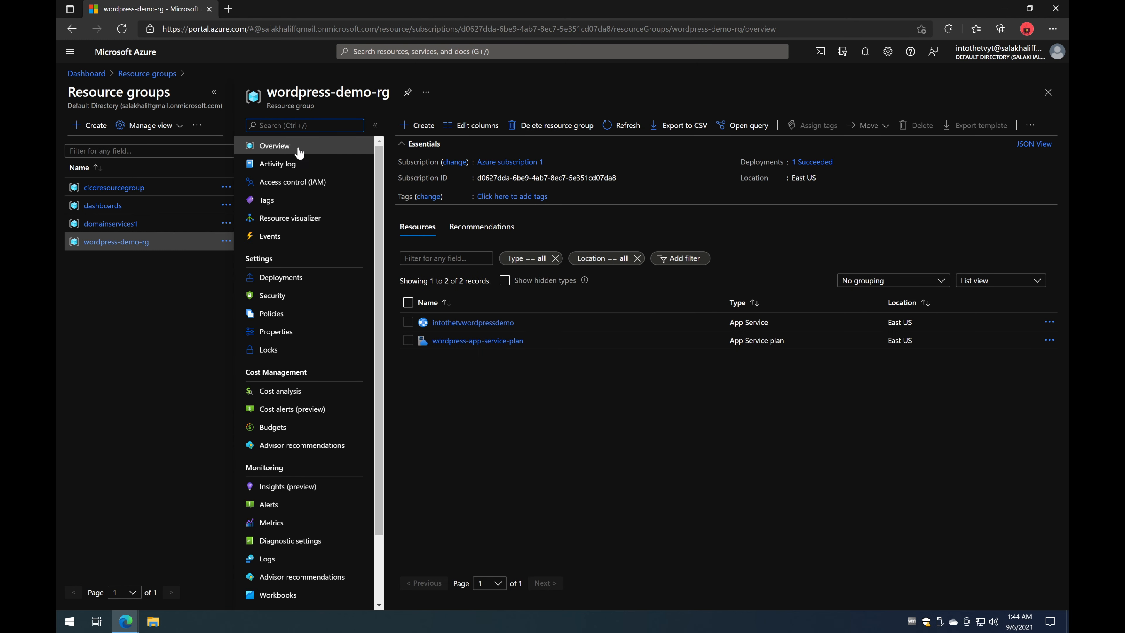
Step: Copy the resource group name 'wordpress-demo-rg' from the page title
double_click(266, 93)
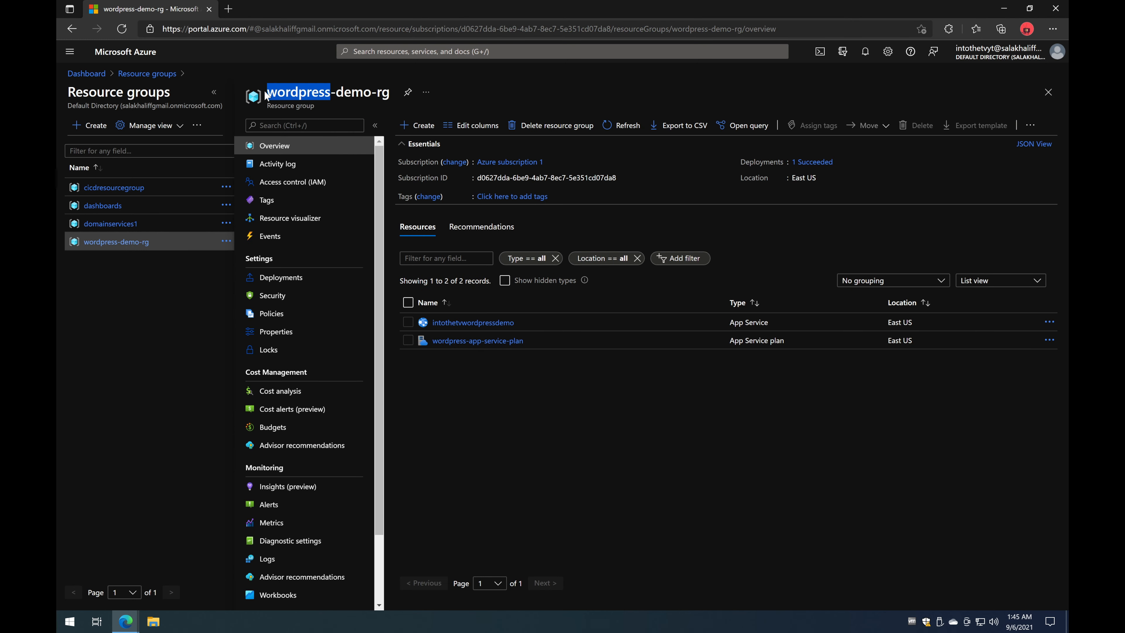
left_click(270, 97)
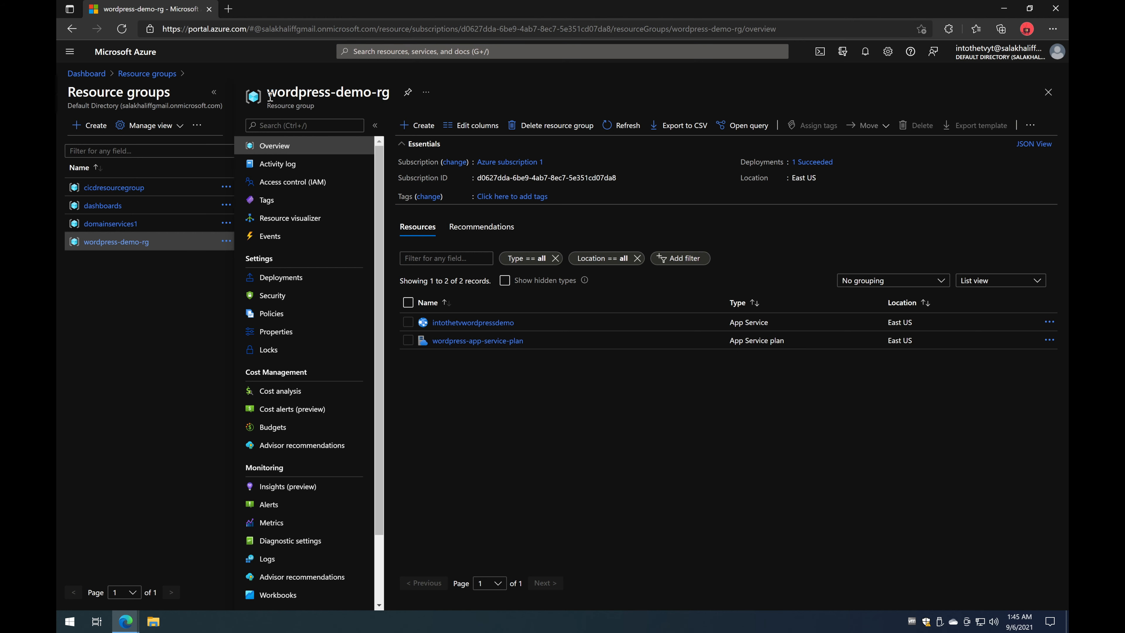
triple_click(270, 96)
right_click(312, 99)
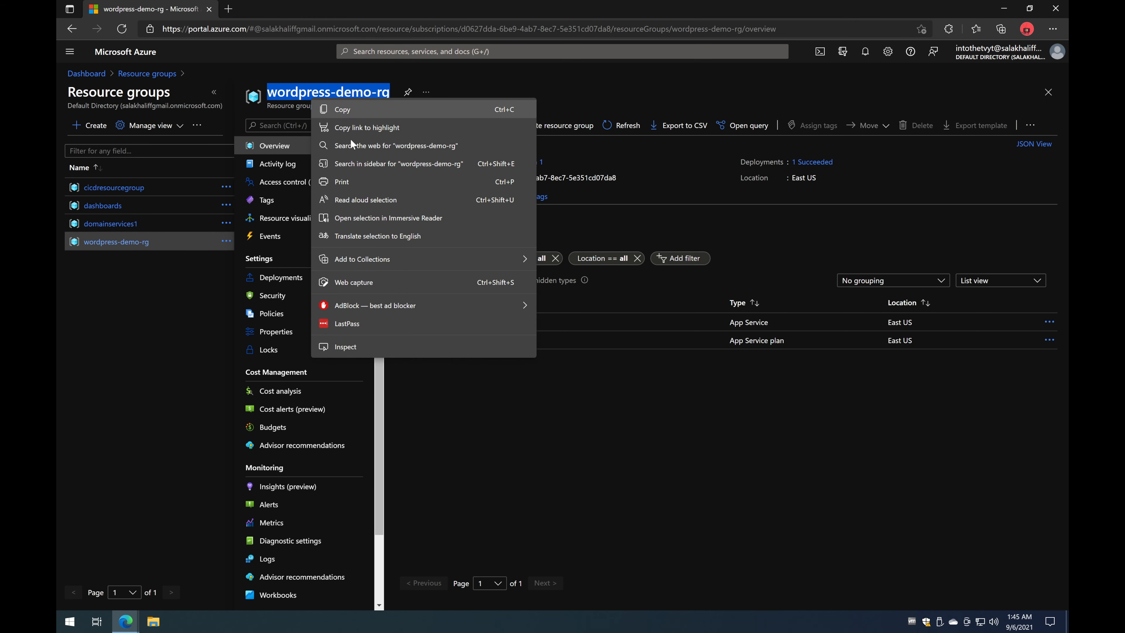
left_click(362, 109)
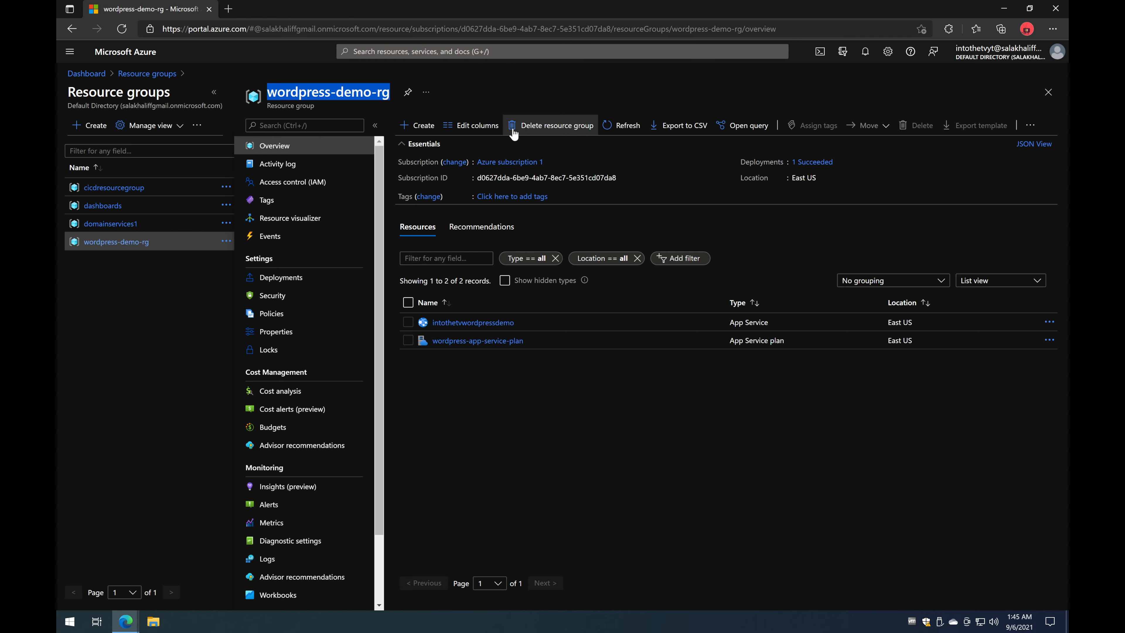
Step: Start deleting the resource group and paste 'wordpress-demo-rg' as the confirmation name
left_click(531, 129)
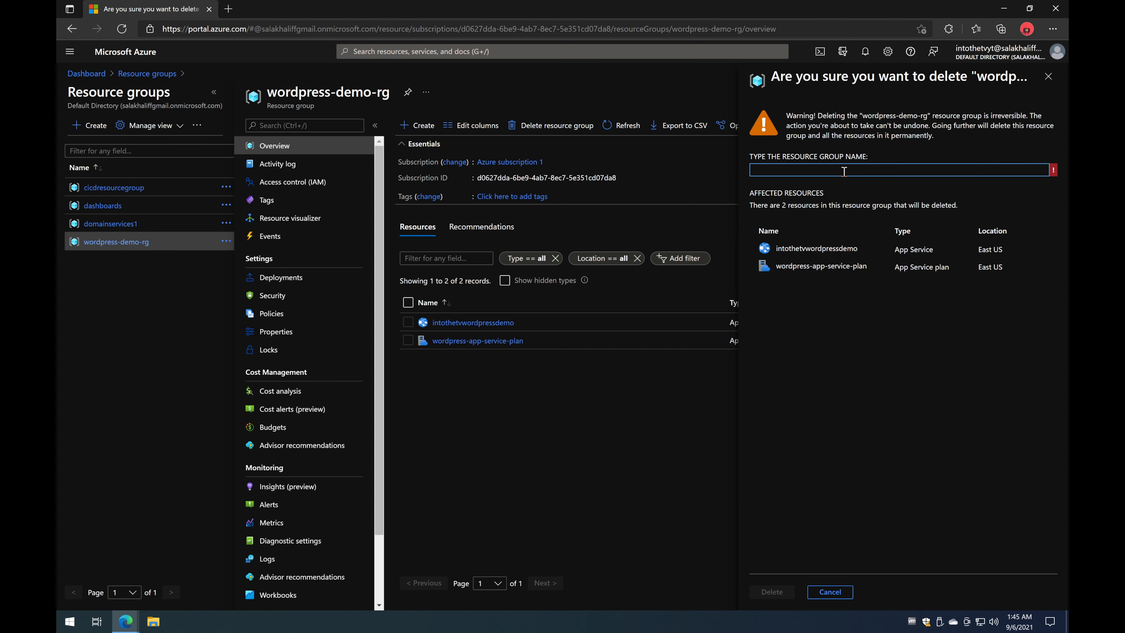
key("ctrl+v")
left_click(858, 351)
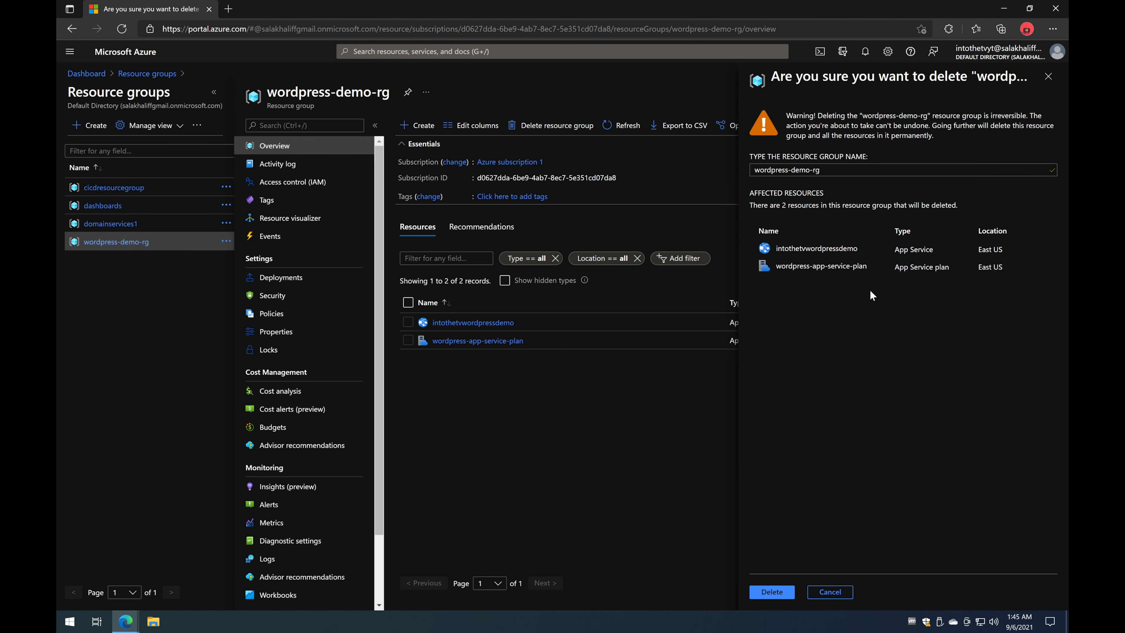
Step: Review the affected intothetvwordpressdemo app and wordpress-app-service-plan, then confirm the deletion
left_click_drag(899, 250, 935, 250)
double_click(855, 250)
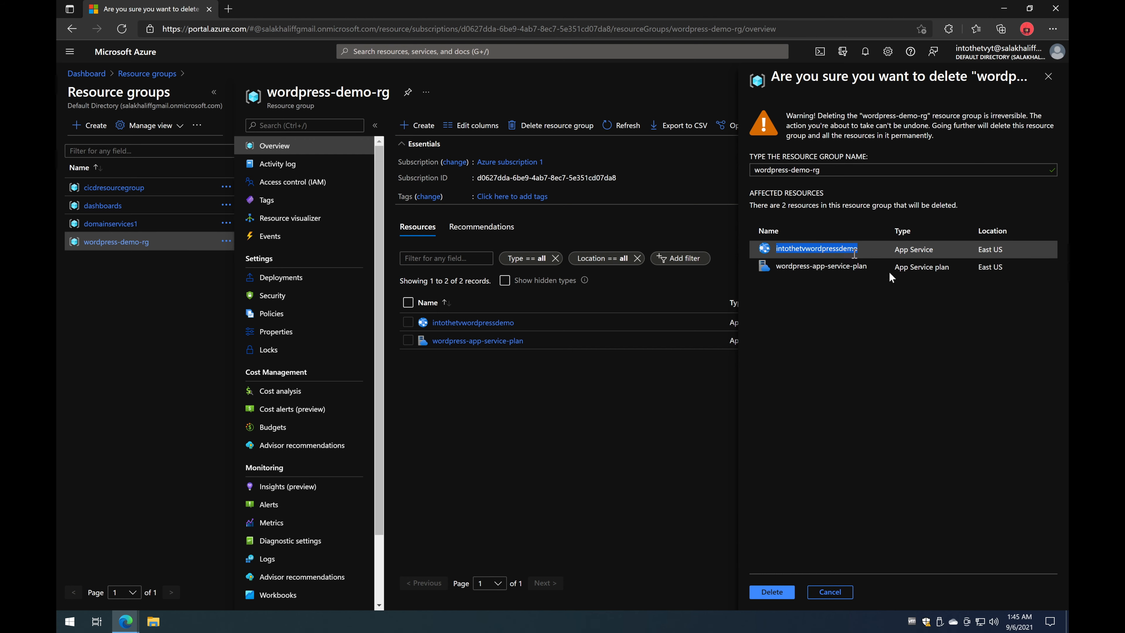
left_click(903, 267)
triple_click(903, 267)
triple_click(846, 270)
left_click(849, 279)
left_click_drag(768, 265, 833, 268)
left_click(872, 266)
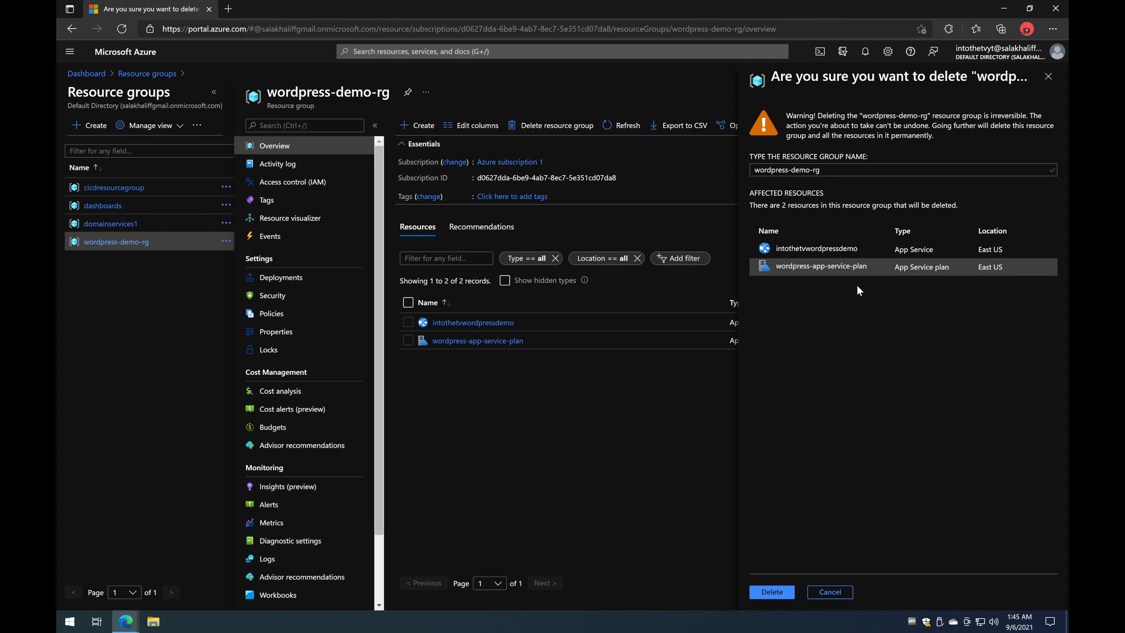
left_click(771, 592)
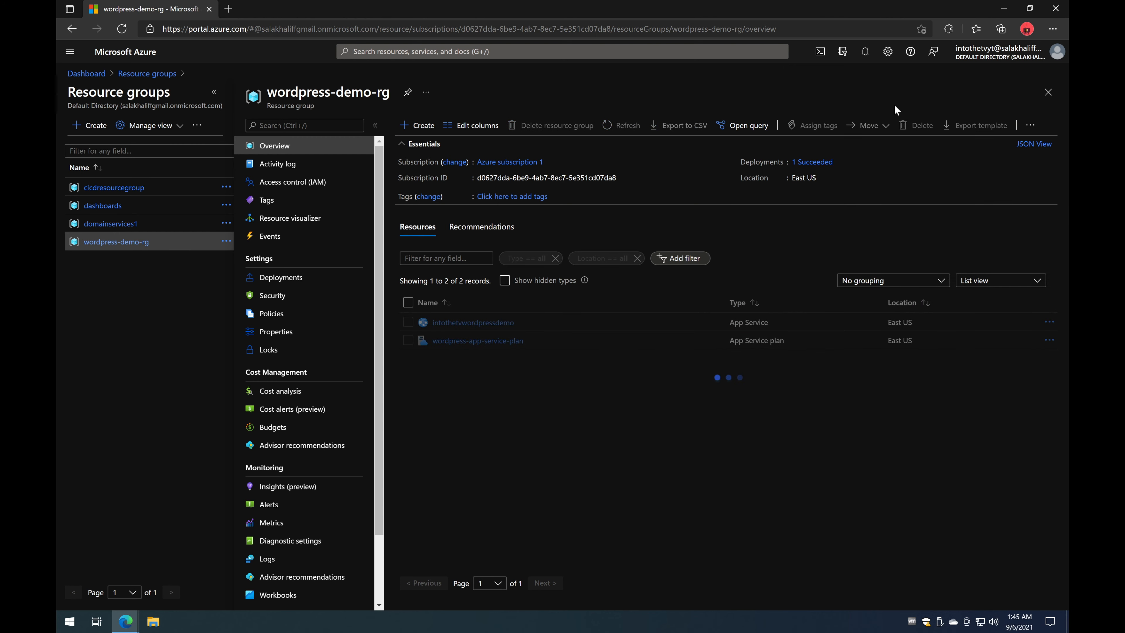
Step: Confirm wordpress-demo-rg is deleted, leaving cicdresourcegroup, dashboards and domainservices1, then switch to Instagram
left_click(865, 58)
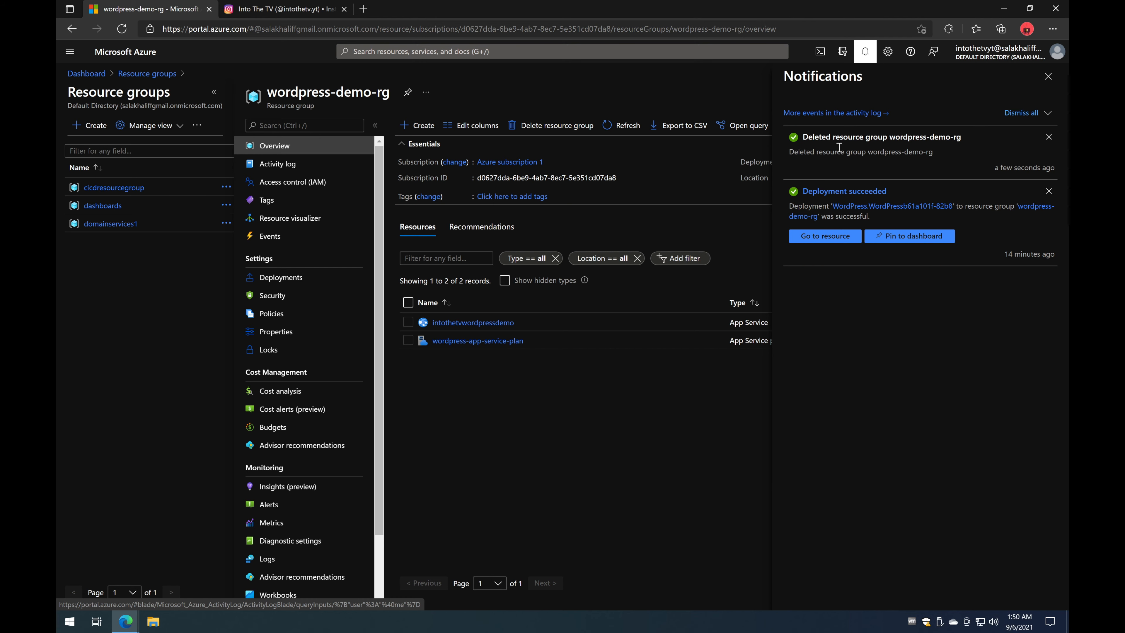
left_click(1048, 76)
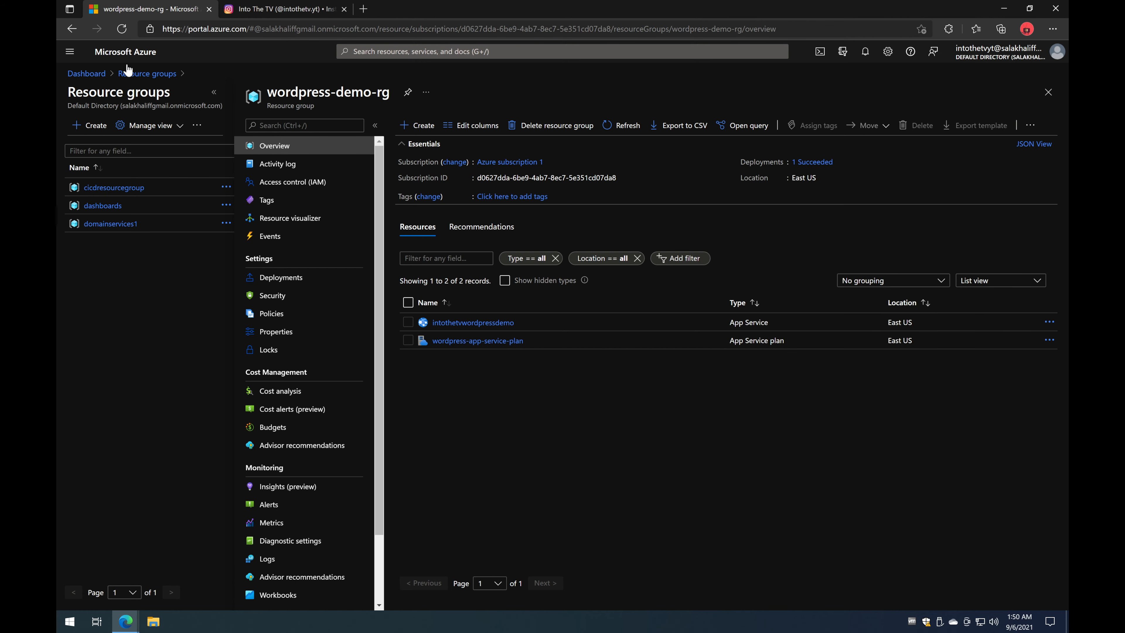
left_click(131, 72)
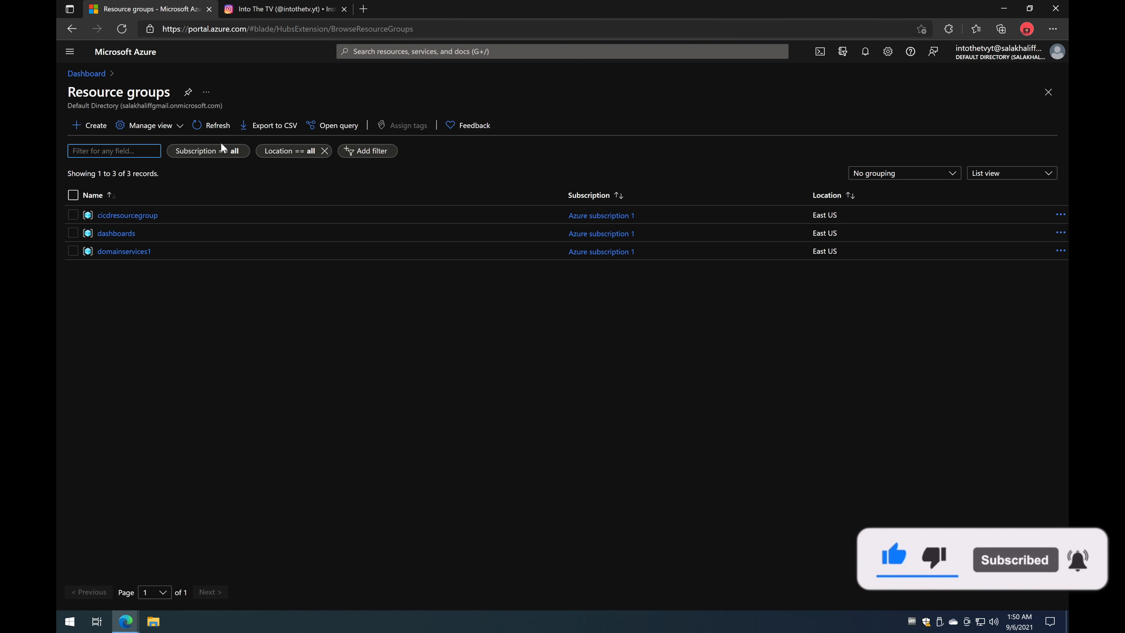
key("ctrl+Tab")
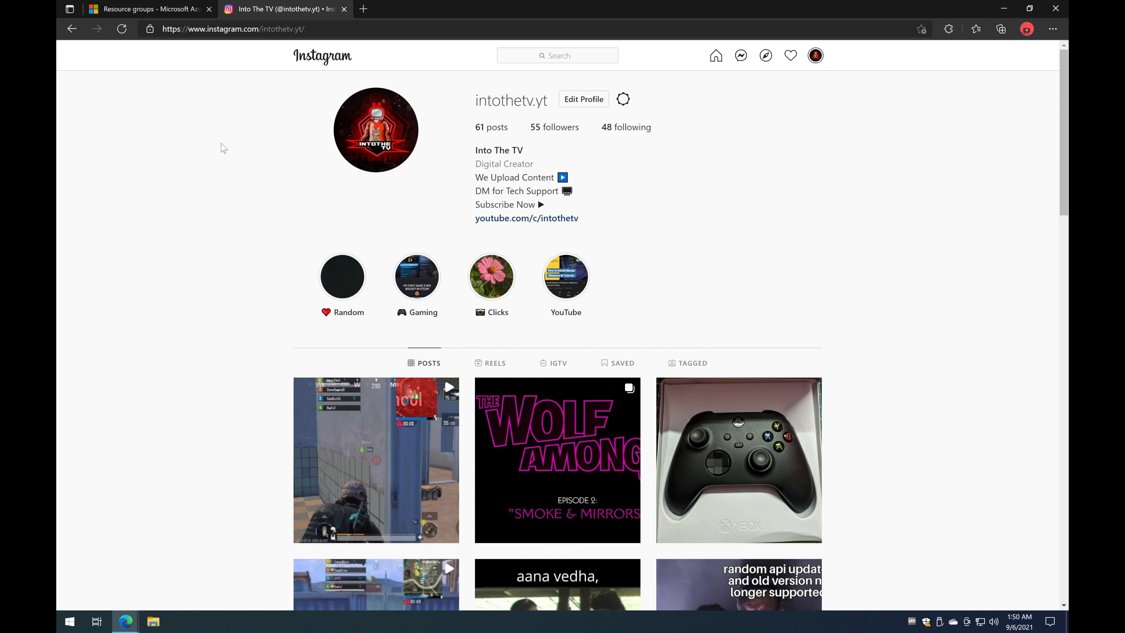